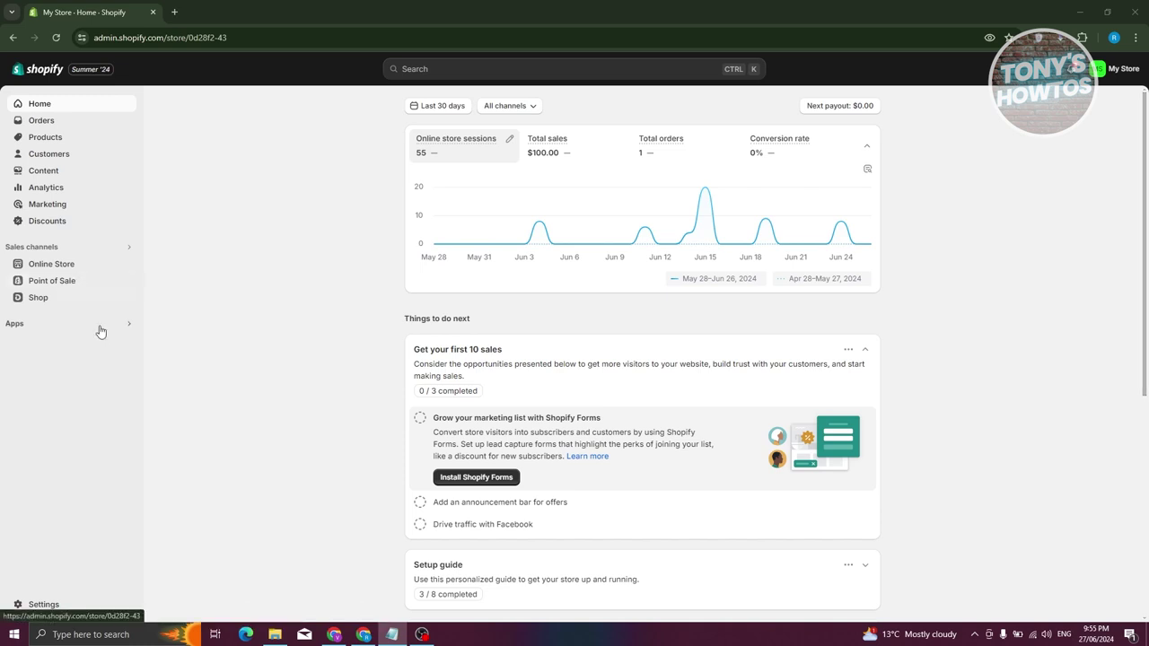
- Start a new page from Online Store > Pages
click(75, 274)
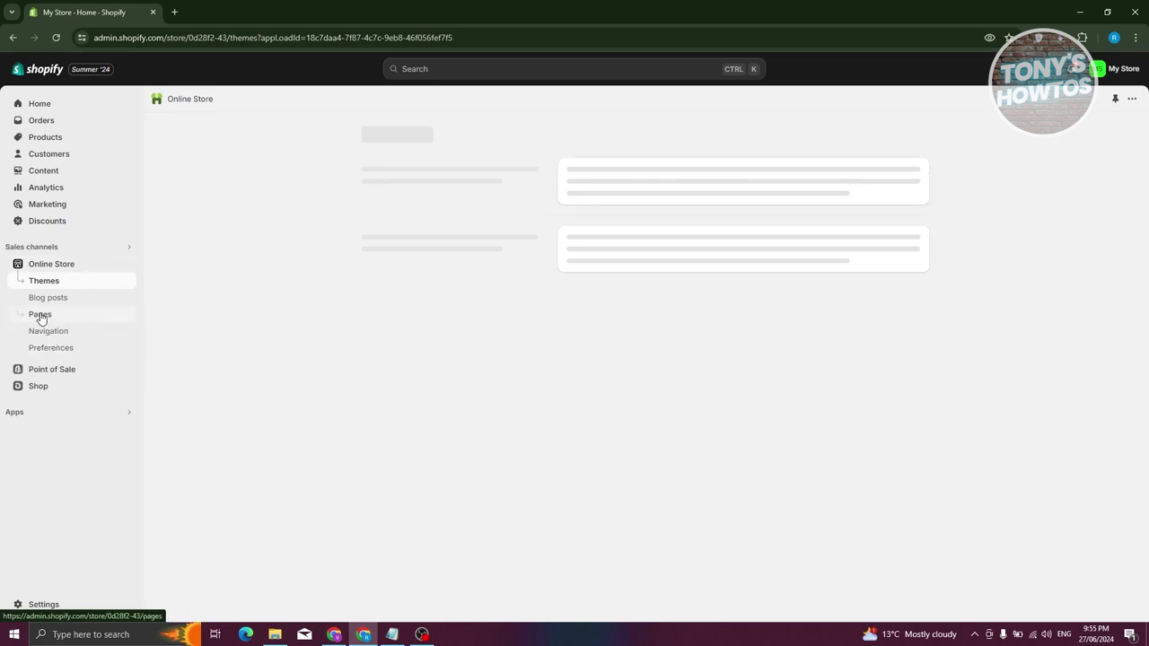
click(40, 316)
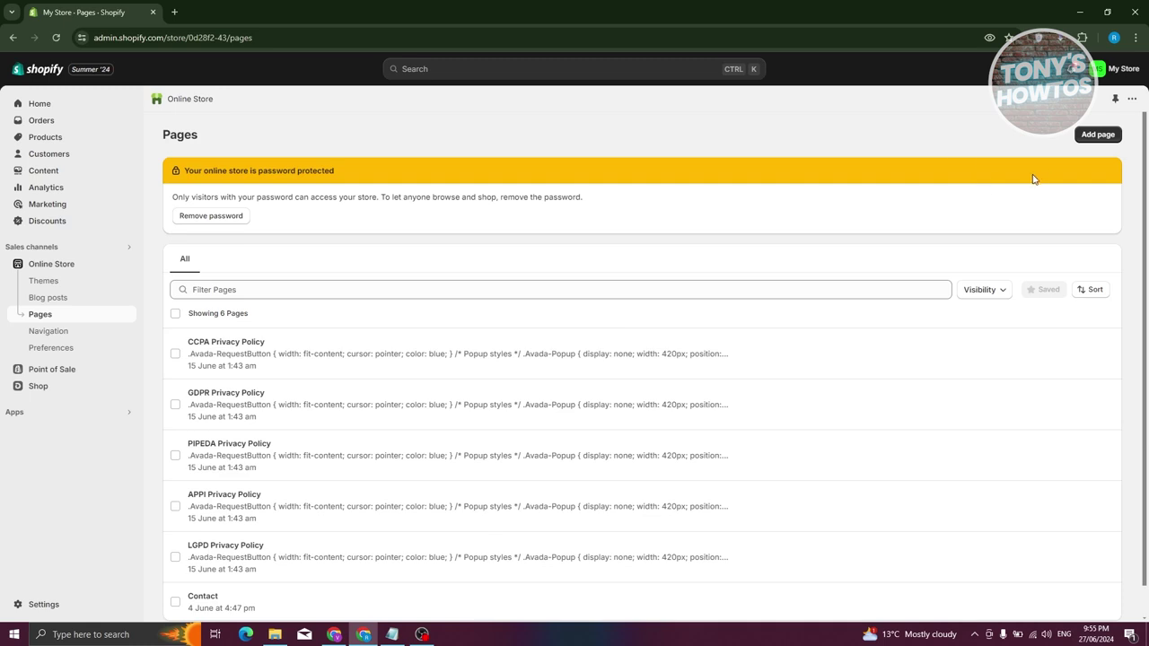
click(1104, 135)
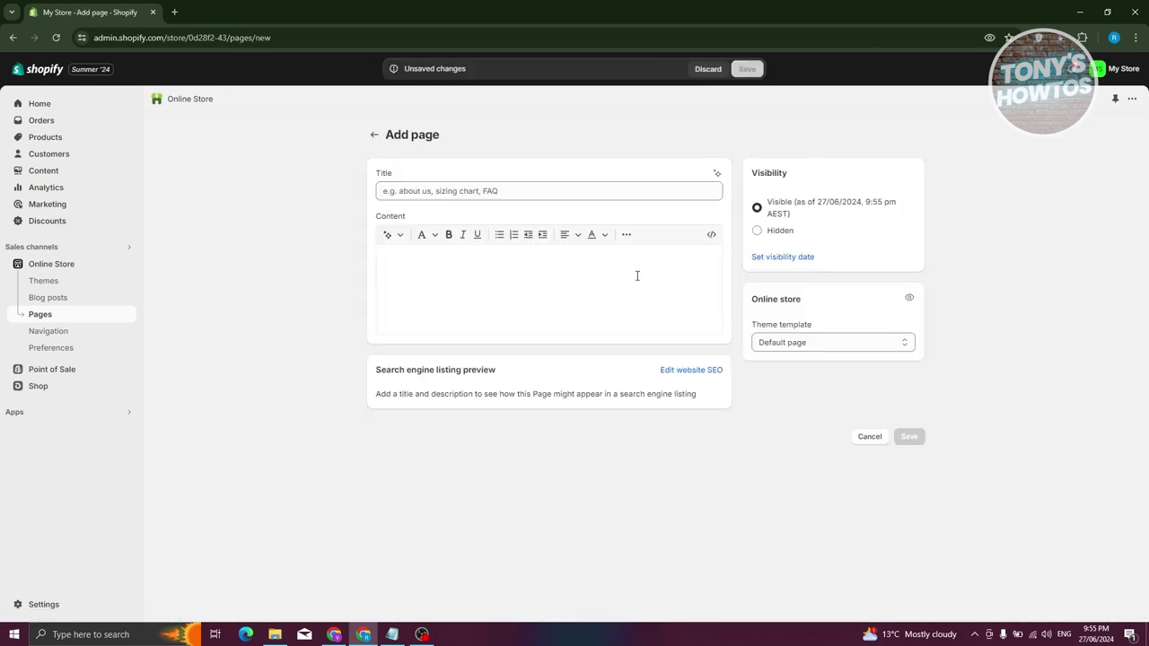
- Title the page 'FAQ' and enter 'SAMPLE FAQ' as its content
click(475, 191)
click(474, 190)
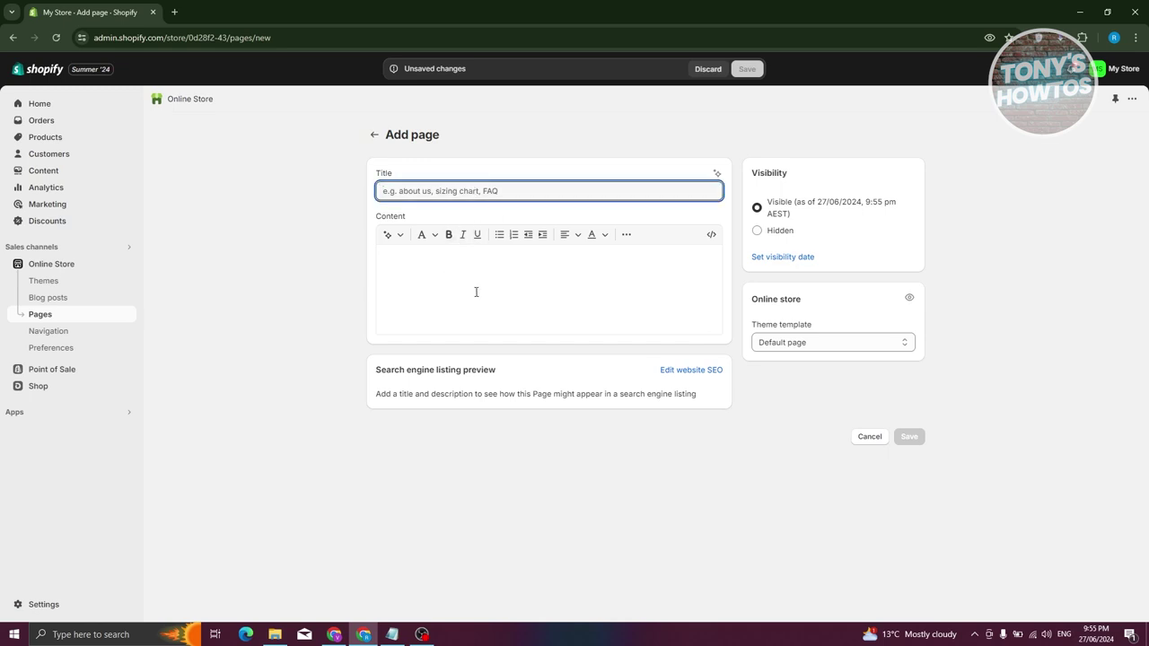
text(t)
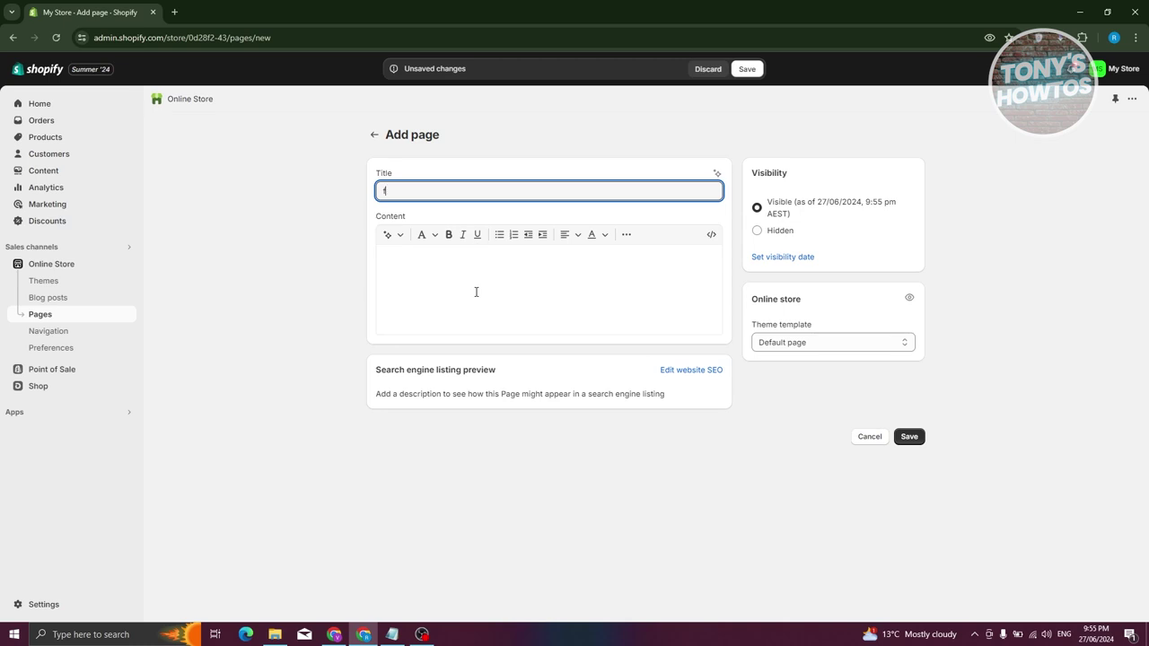
key(BackSpace)
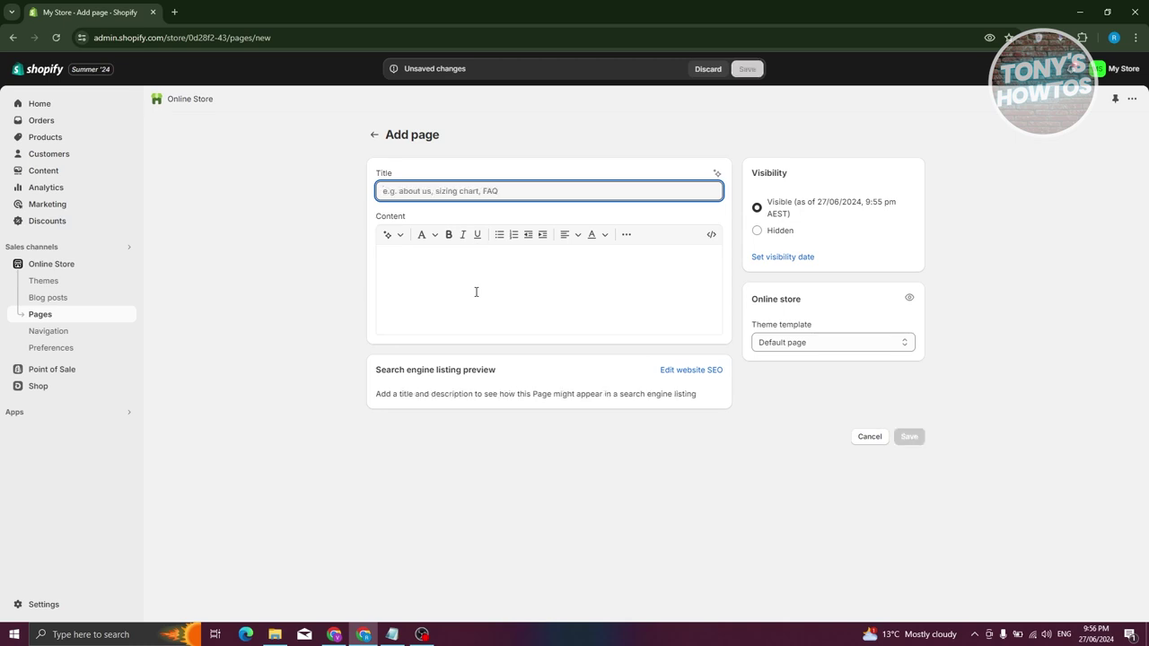
text(FAQ)
click(467, 275)
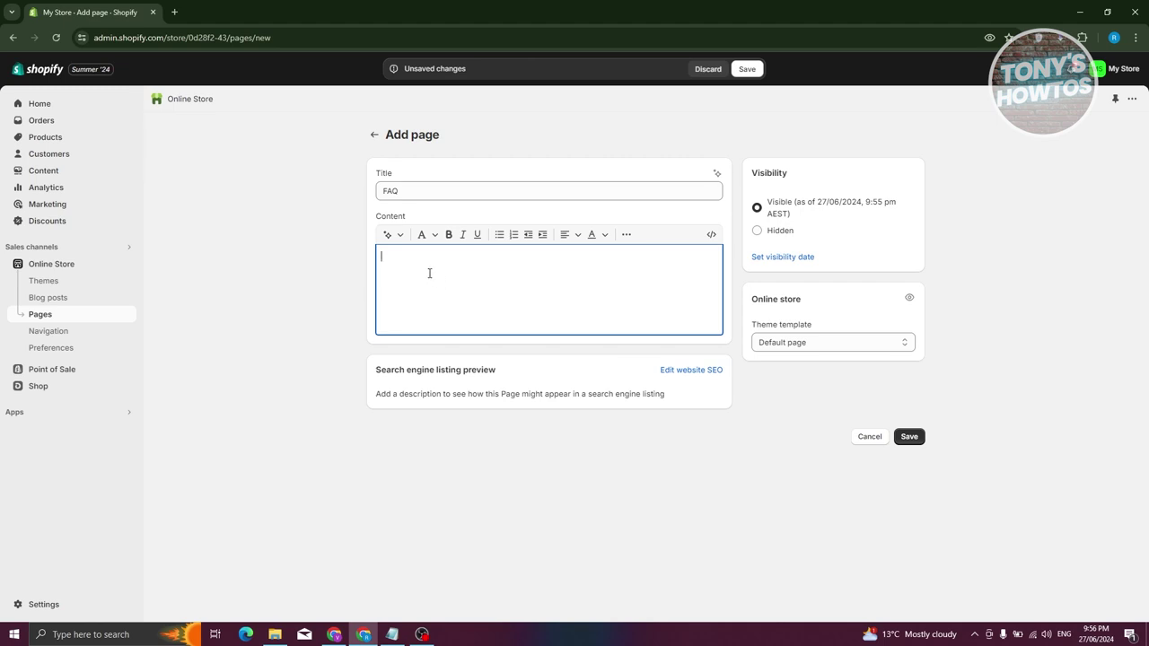
text(SAMPLE )
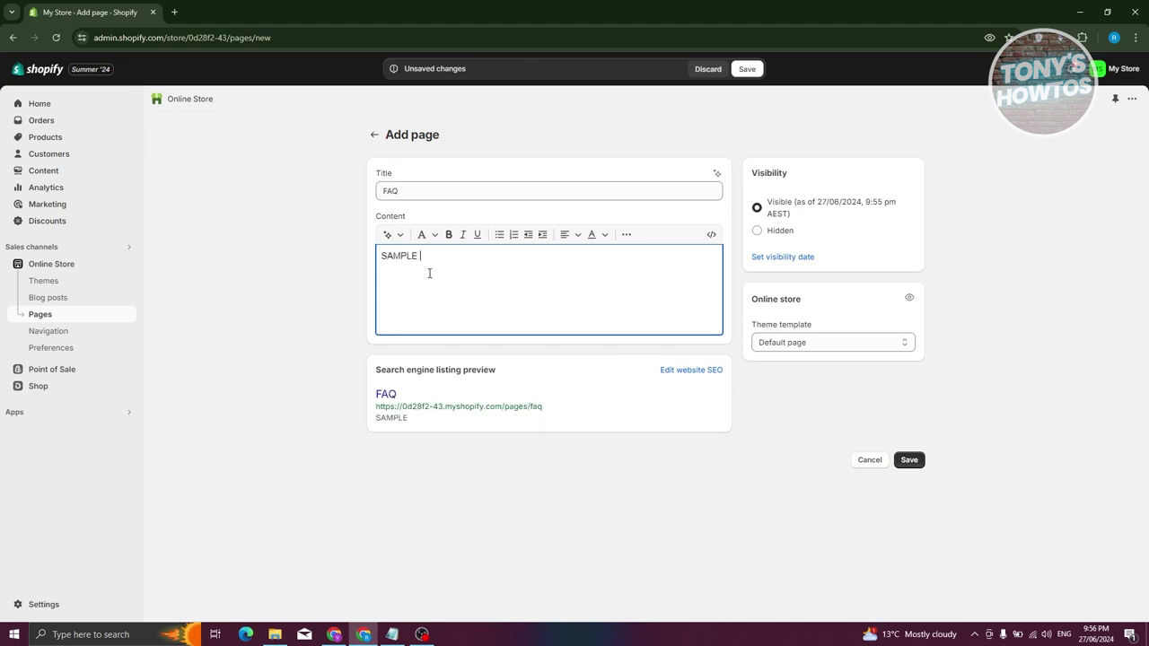
text(FAQ)
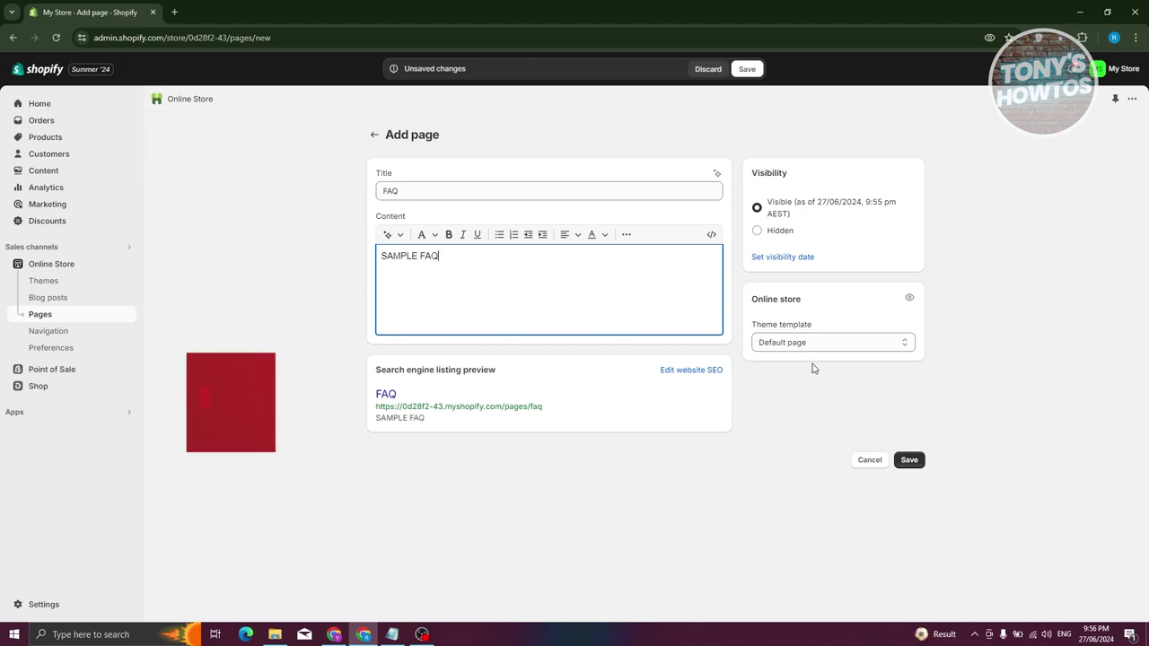
click(827, 344)
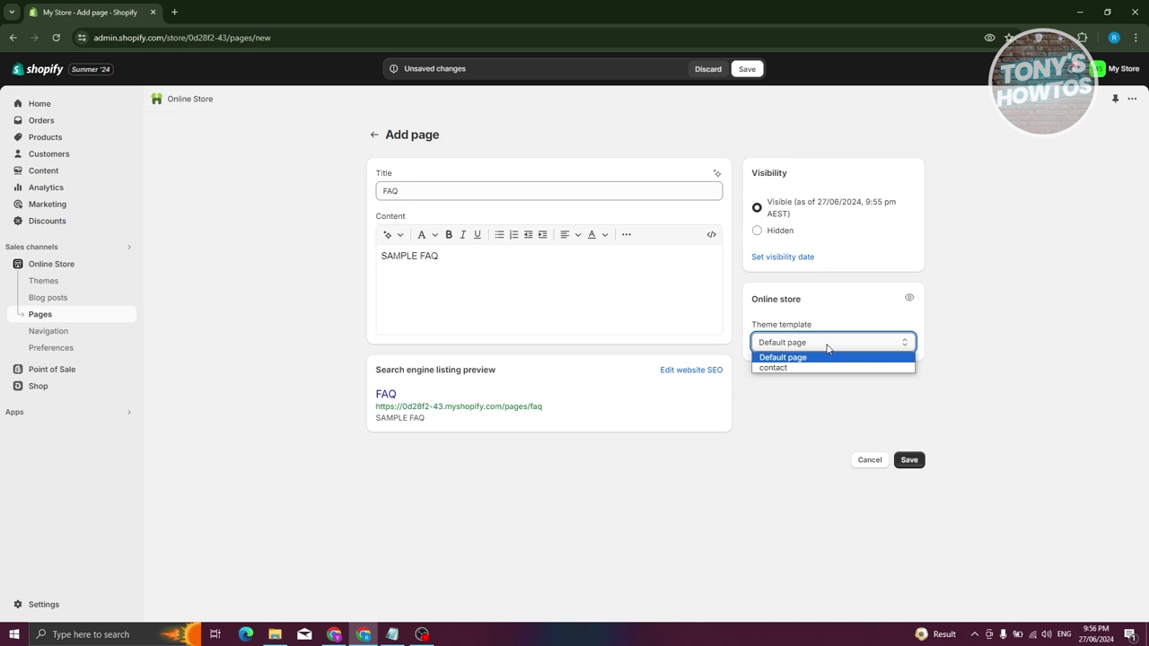
- Save the FAQ page with the Default page template and view it live
click(820, 360)
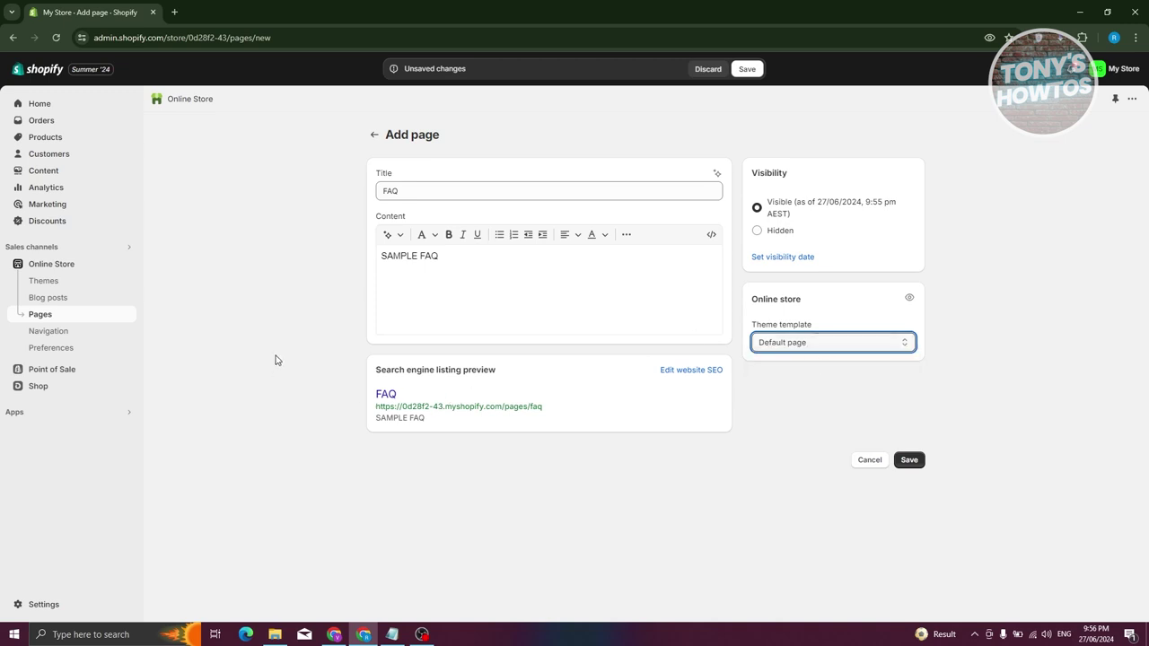
click(471, 259)
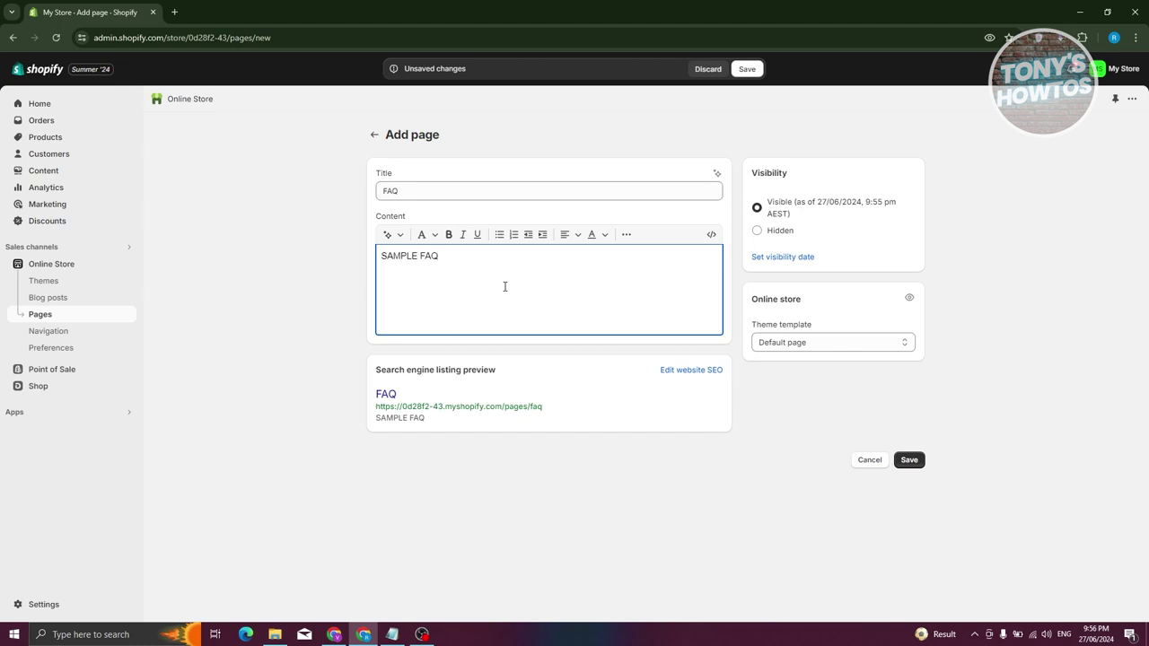
click(908, 459)
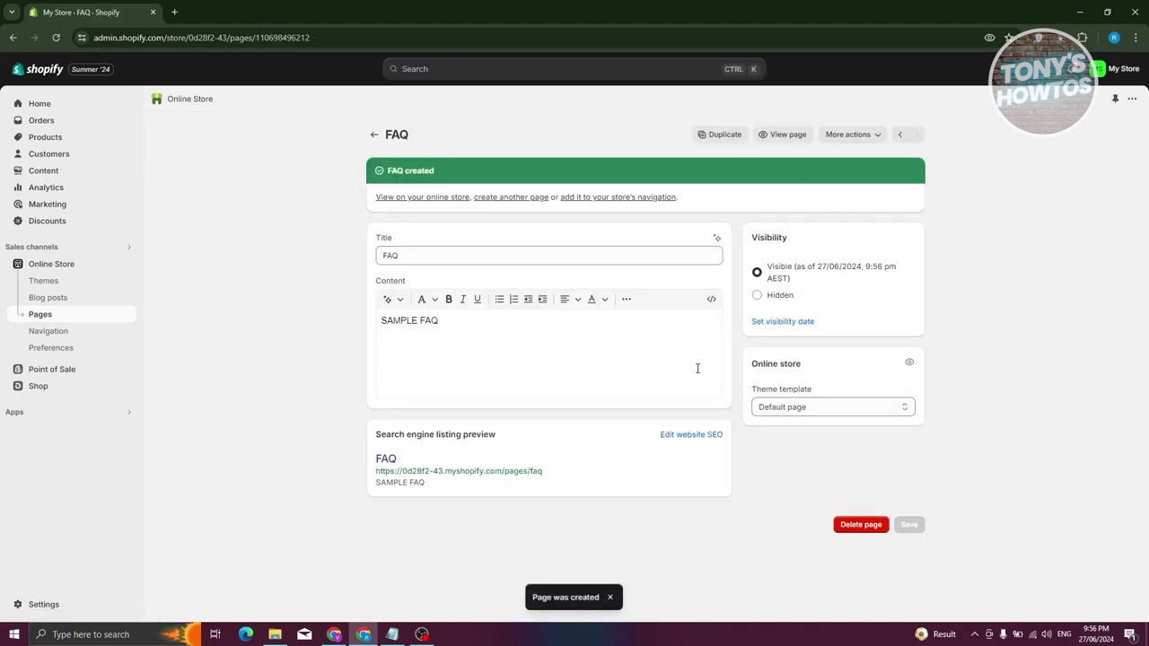
click(790, 135)
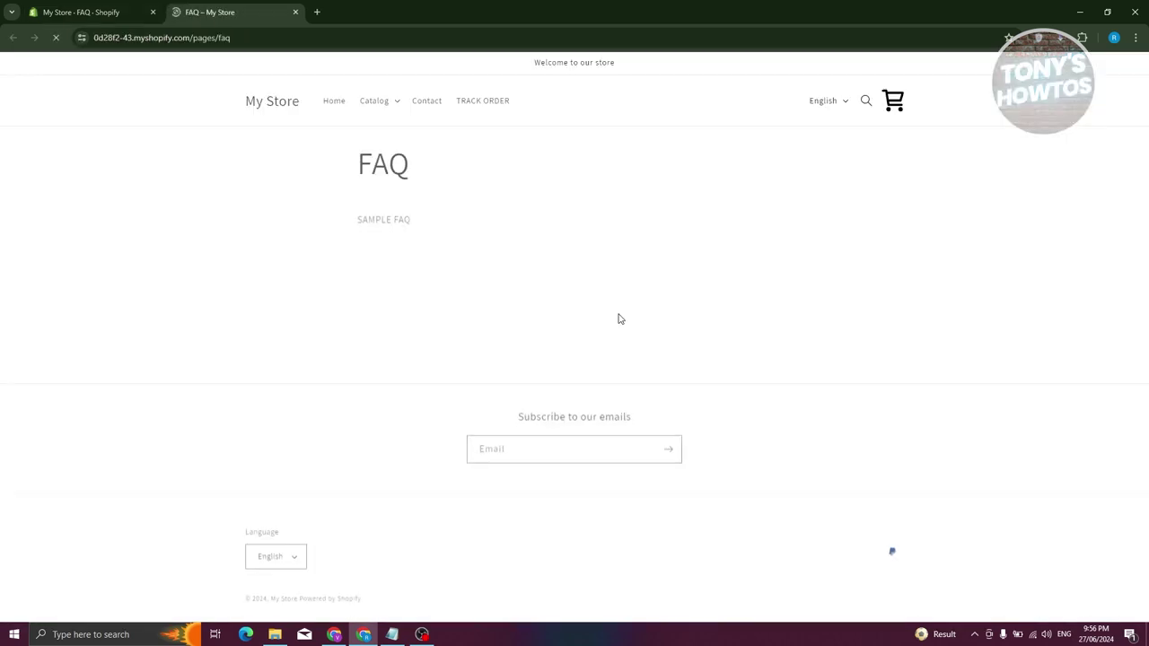
- Review the FAQ heading and SAMPLE FAQ text on the storefront, then return to the admin
drag(358, 151, 471, 160)
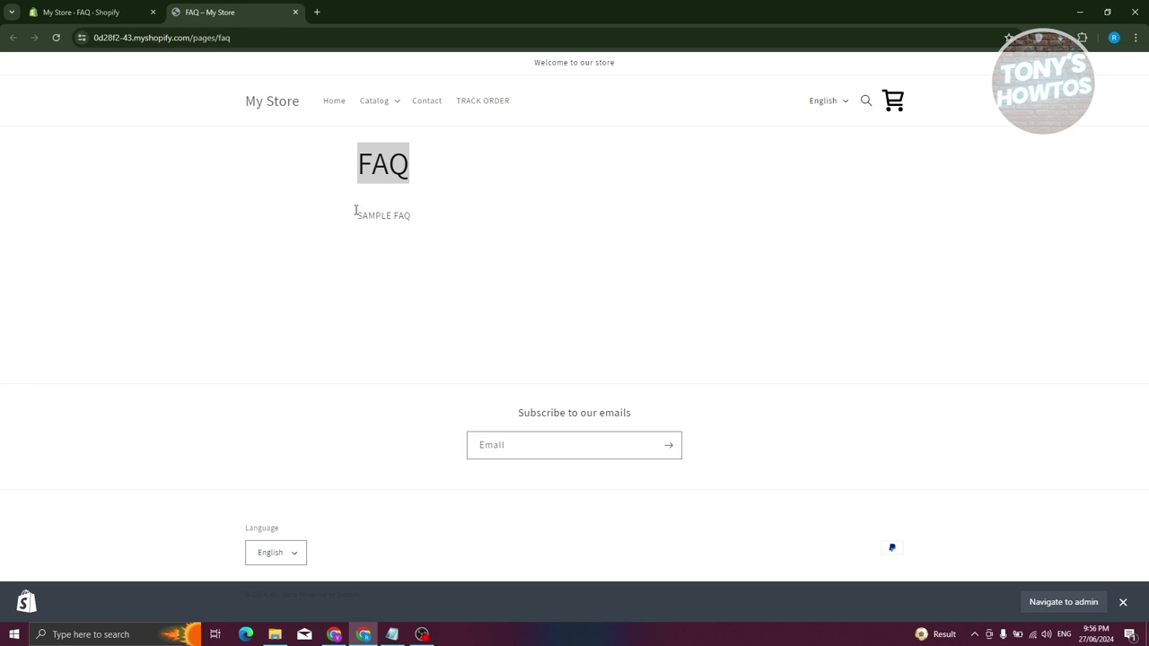
drag(361, 212, 493, 221)
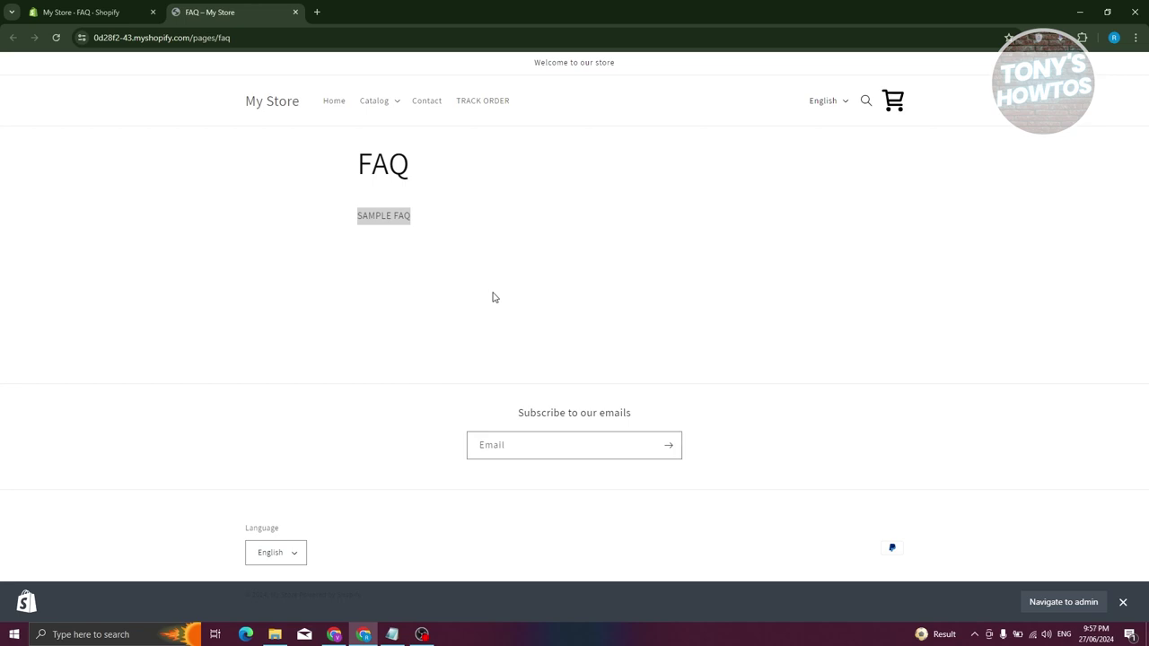
click(119, 8)
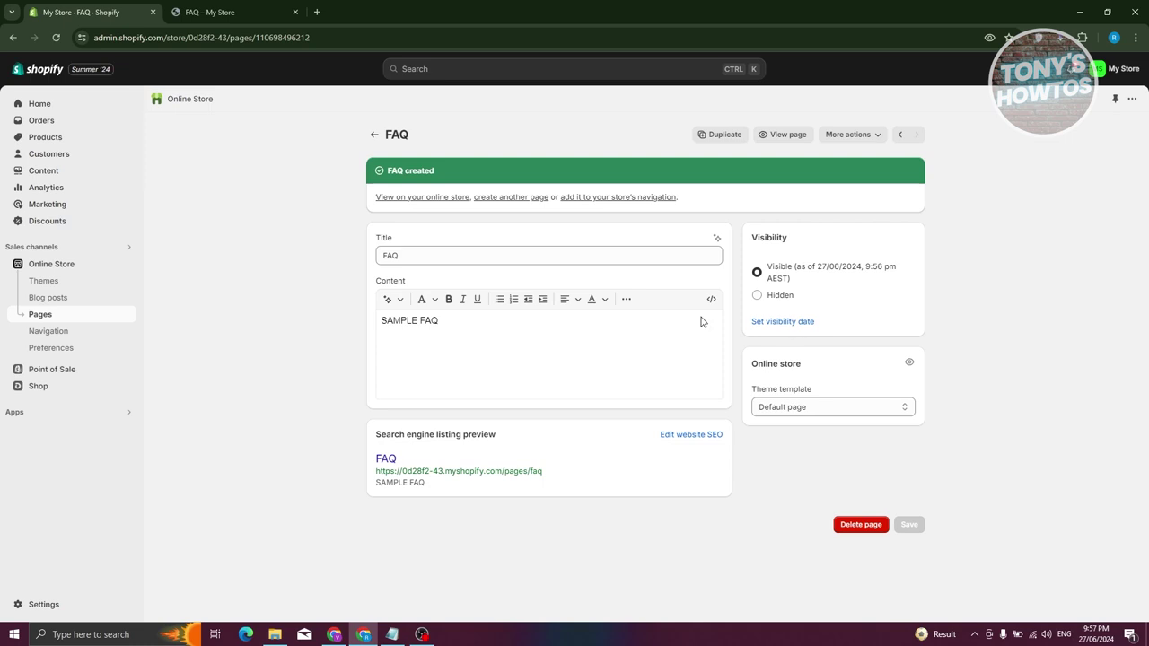
- Delete the FAQ page from the Pages list and close the storefront tab
click(40, 316)
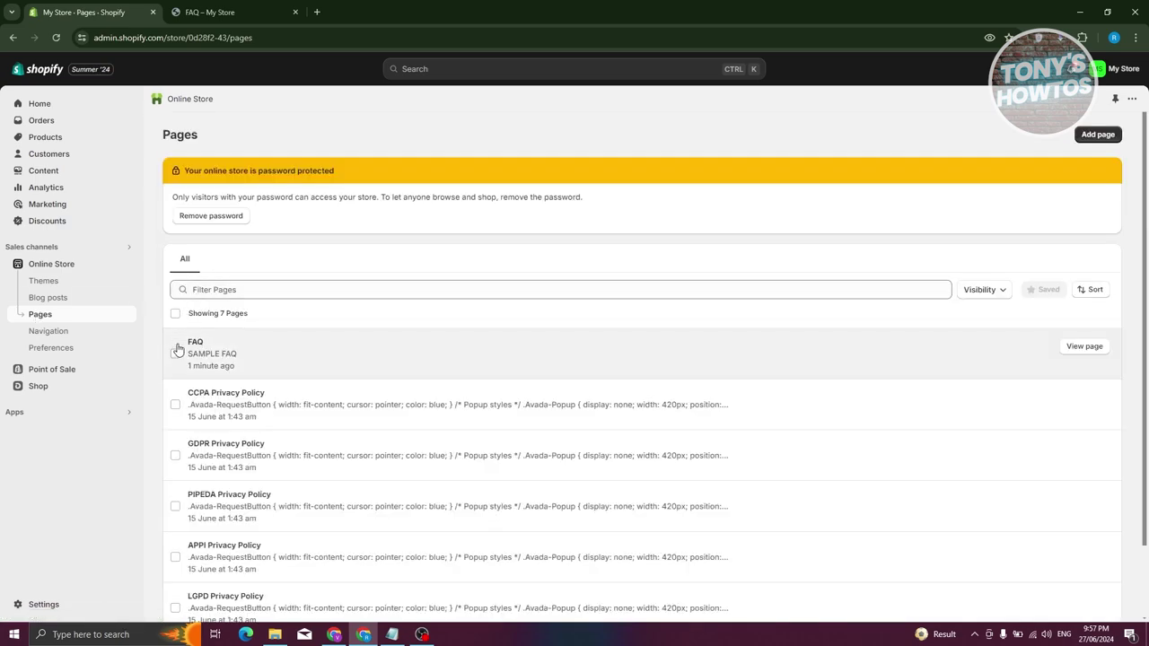
click(175, 353)
click(1104, 315)
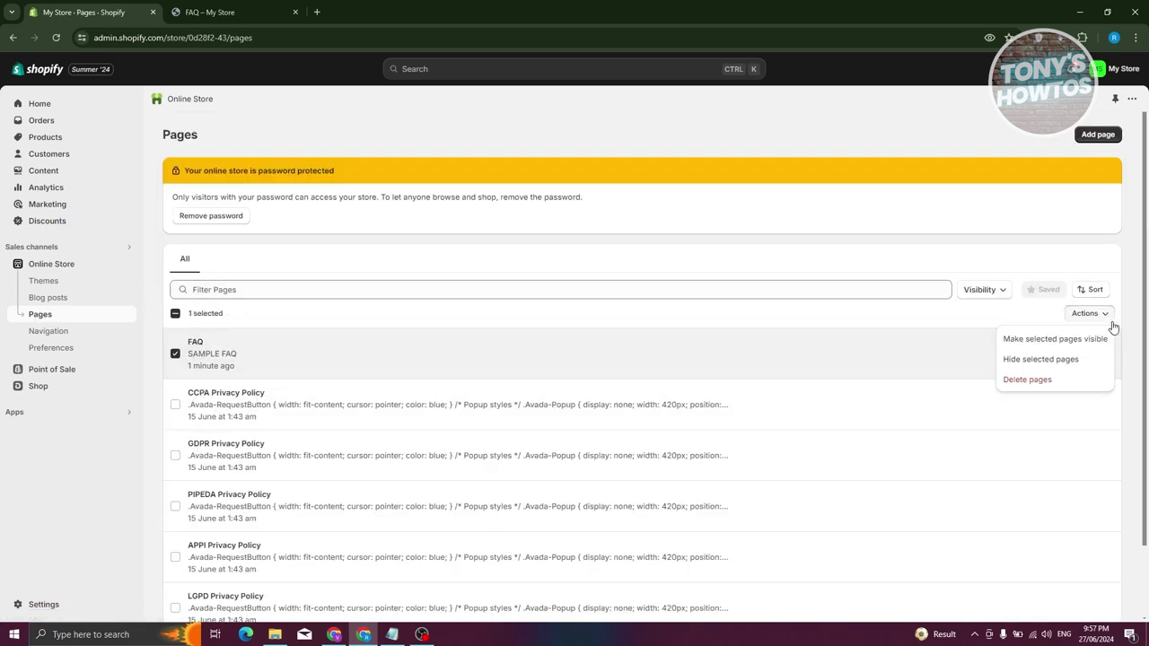
click(1047, 381)
click(752, 375)
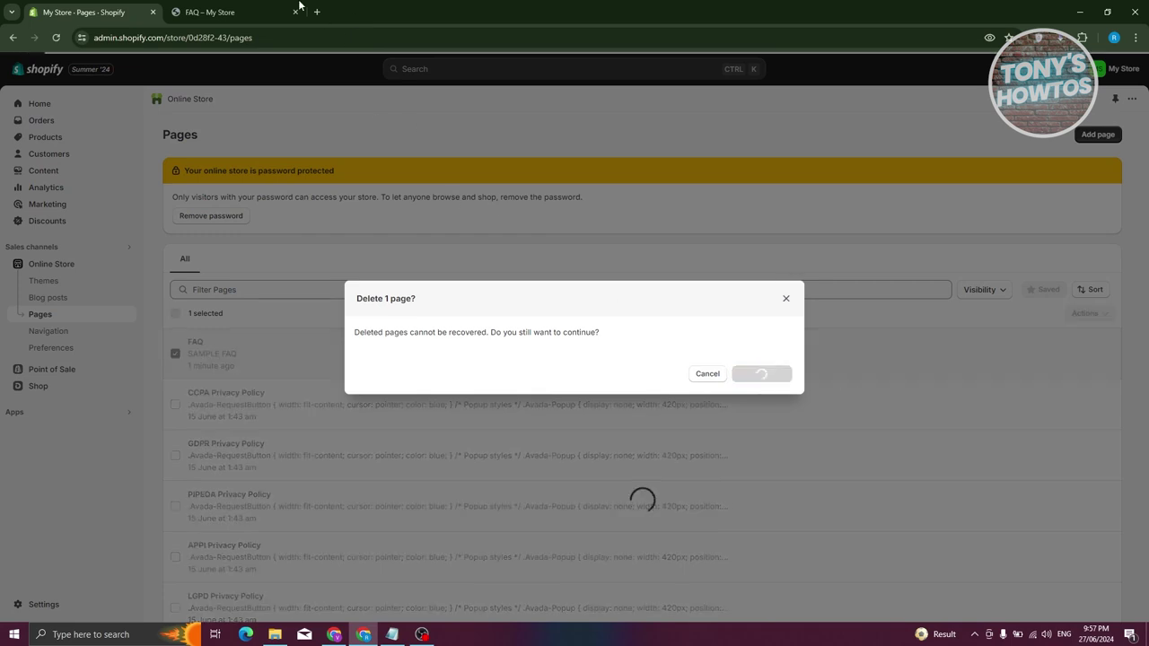
click(295, 12)
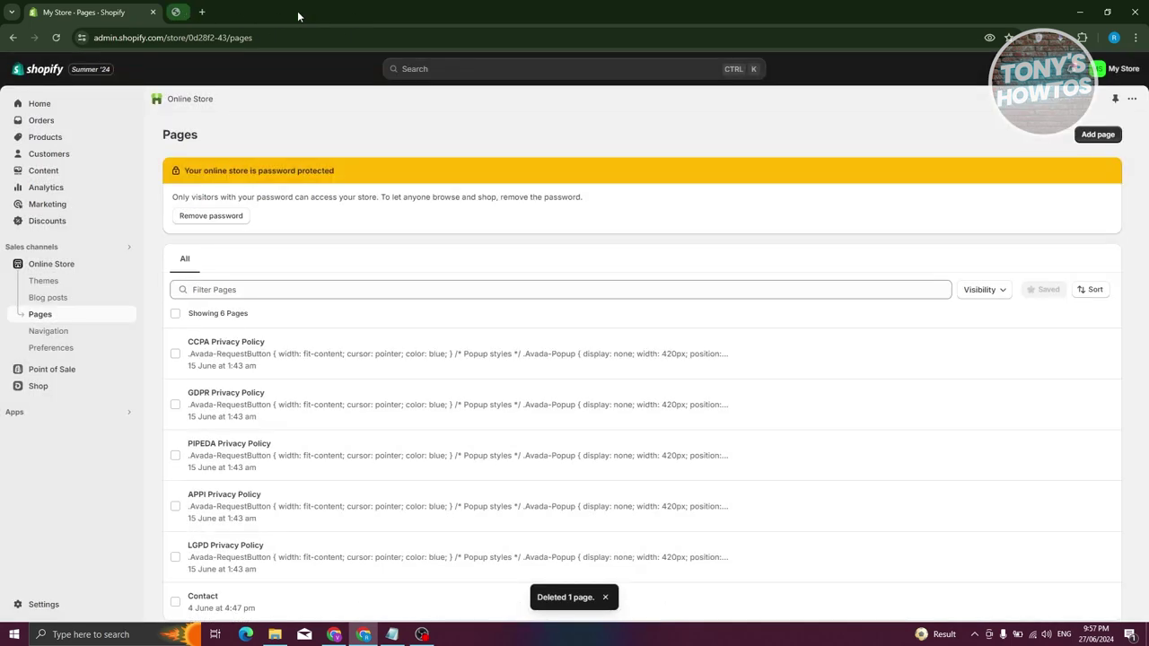
click(43, 281)
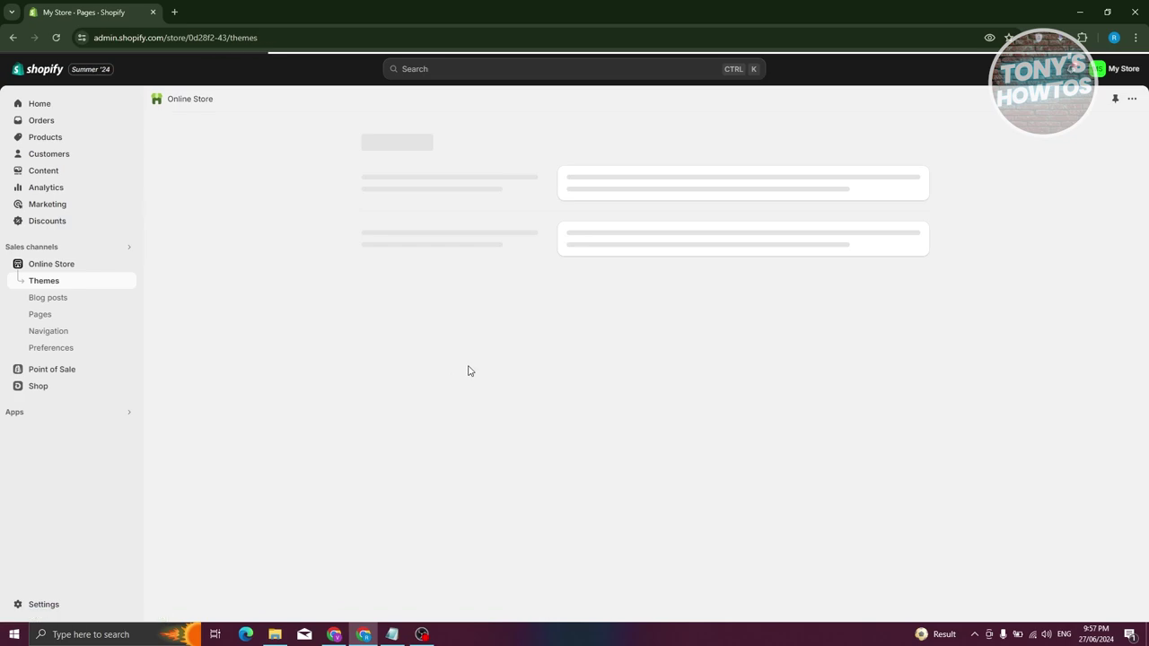
- In the Dawn theme editor, create a page template 'FAQ Template' based on Default page
click(884, 399)
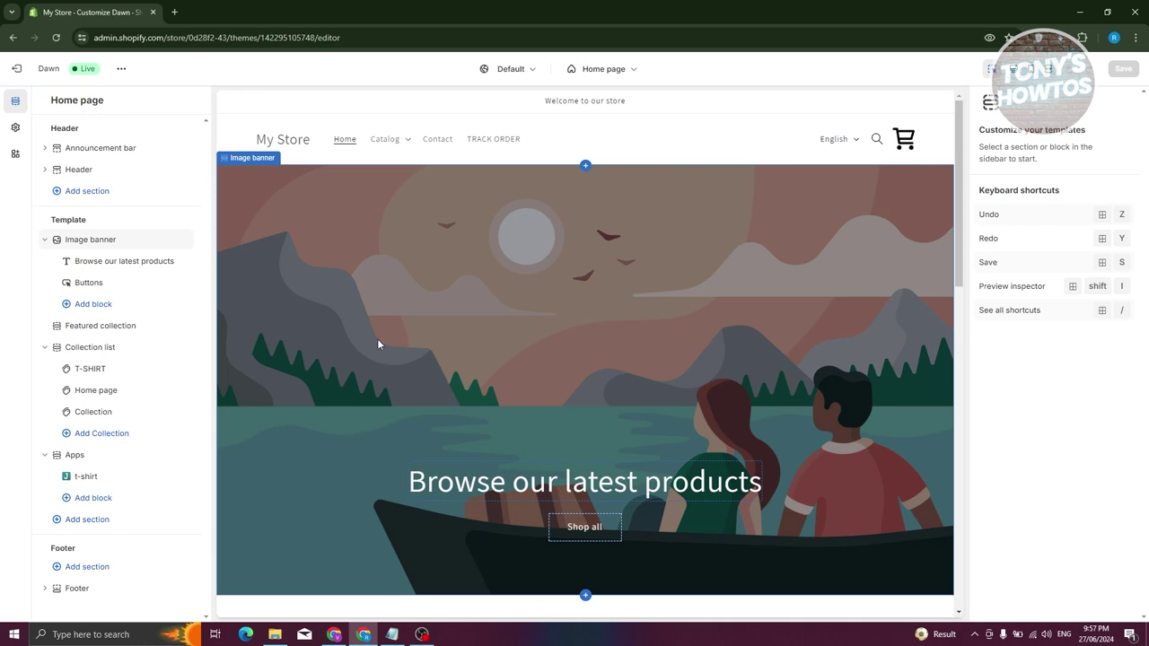
click(634, 77)
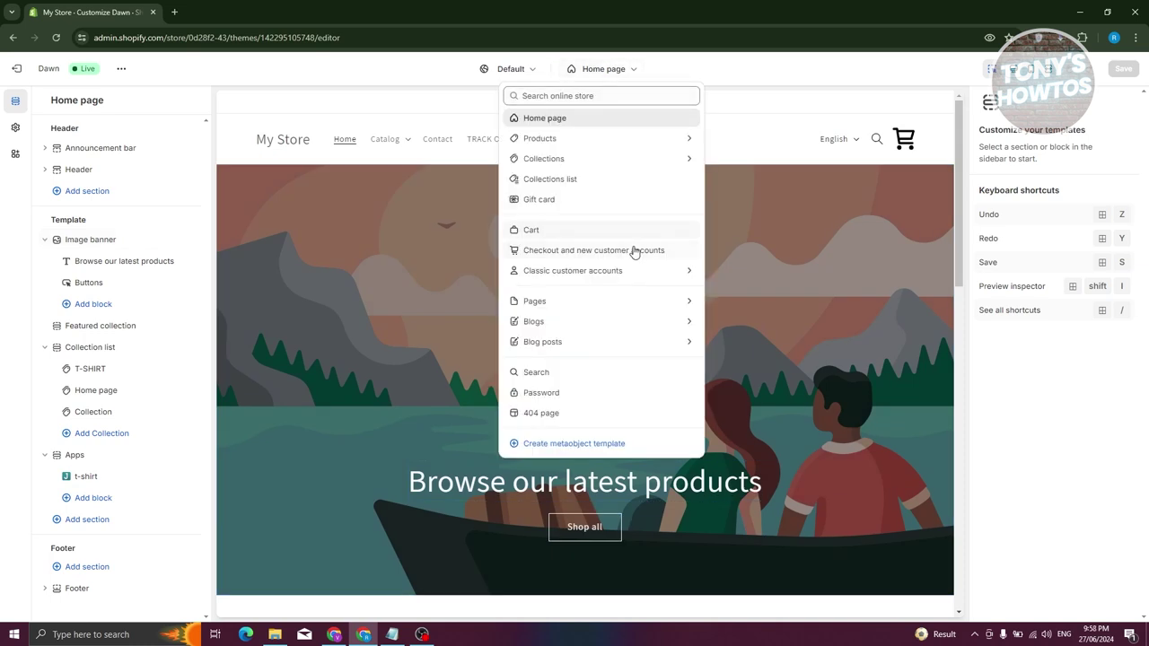
click(543, 308)
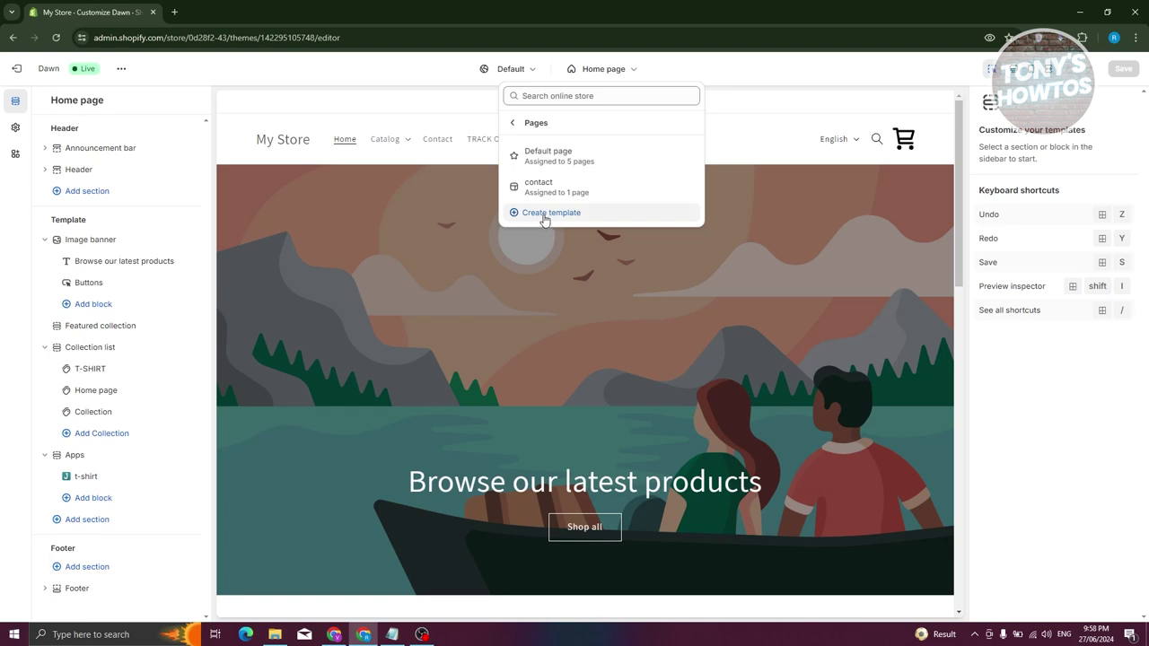
click(551, 213)
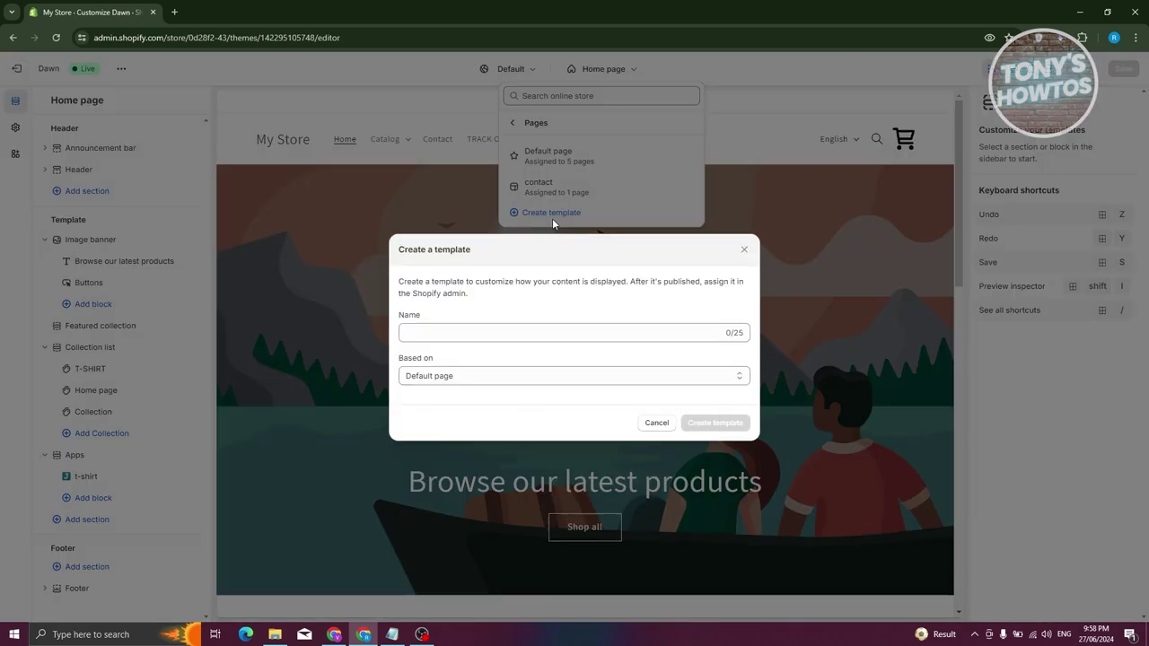
click(456, 334)
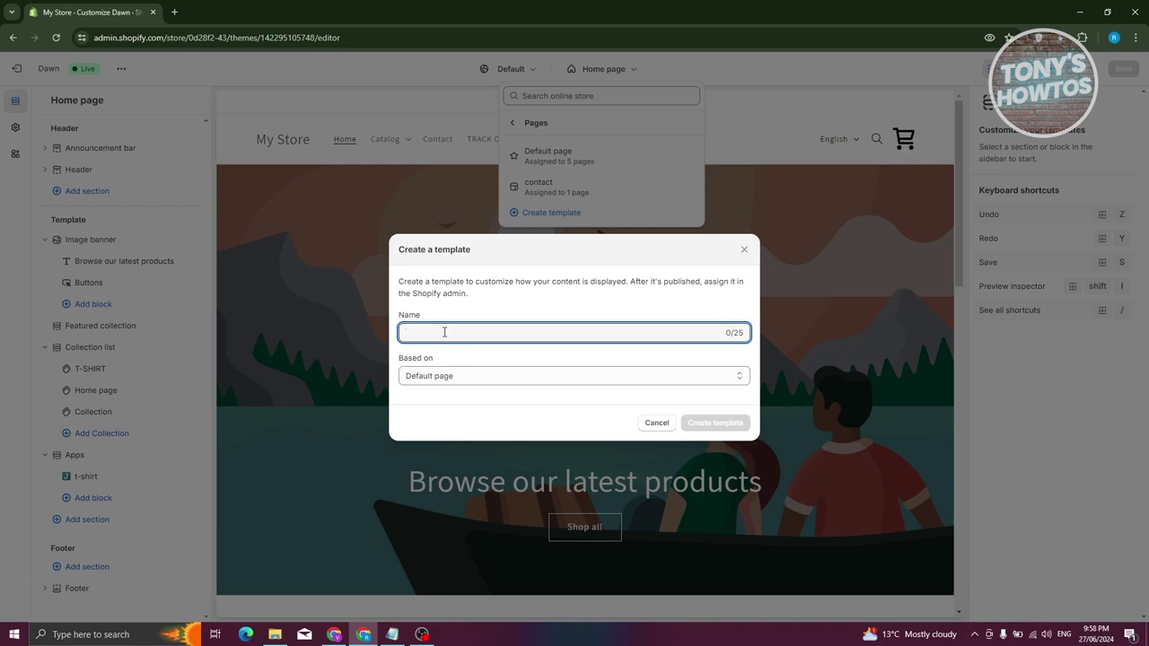
text(FAQ Template)
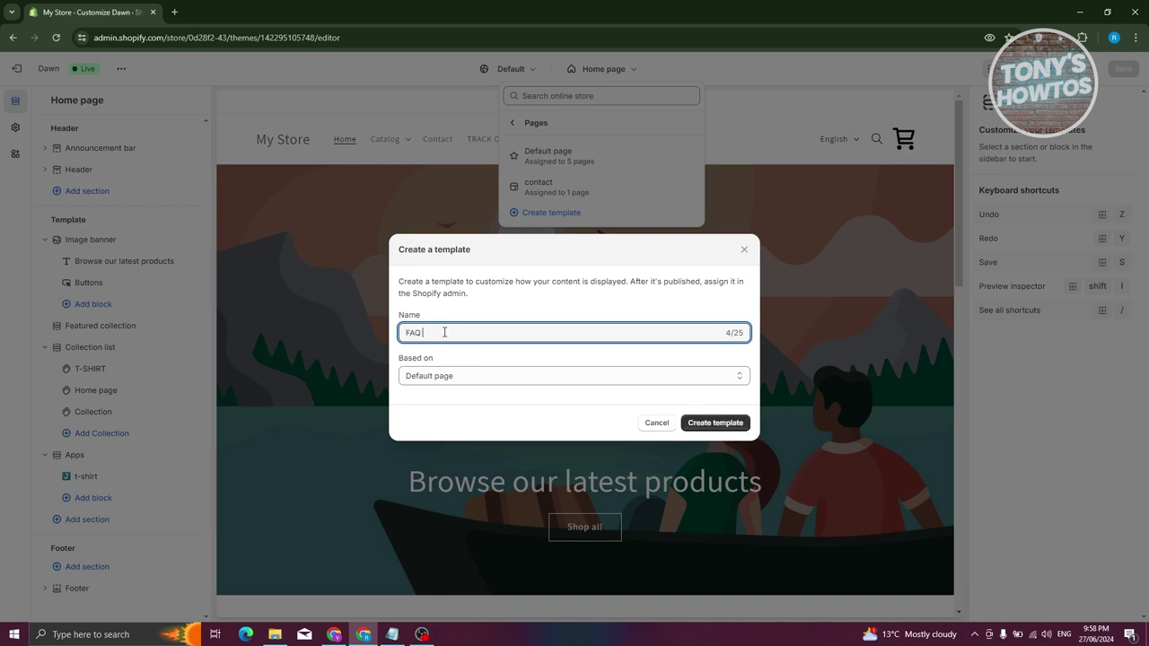
click(740, 429)
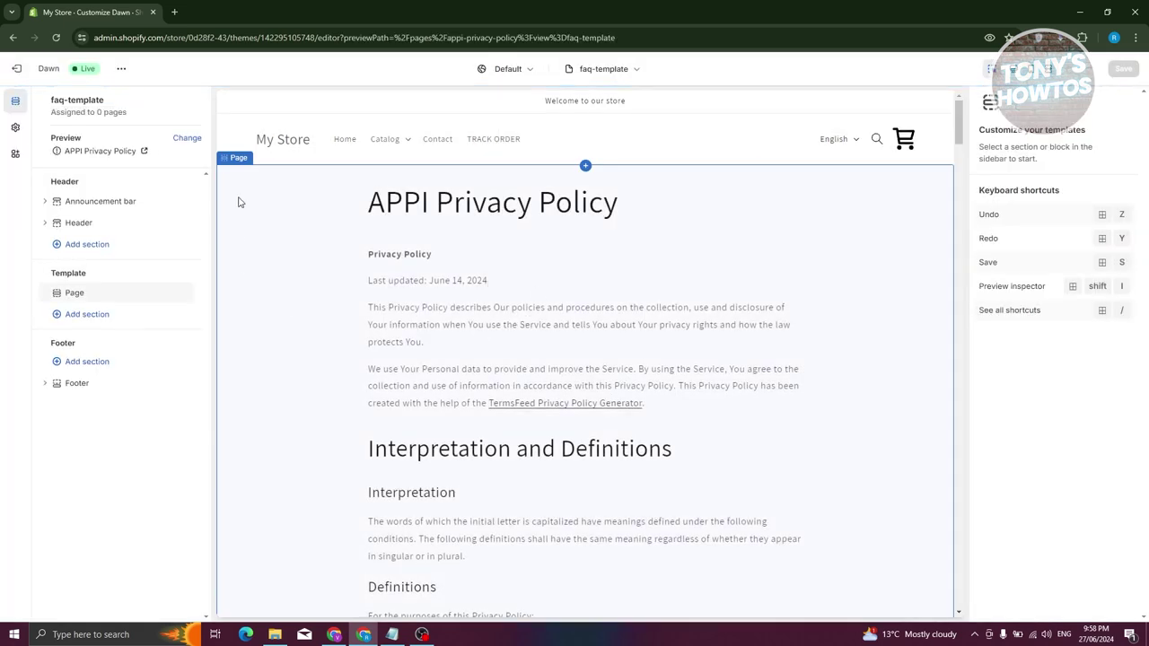
- Exit the theme editor and start a new page from Online Store > Pages
click(635, 71)
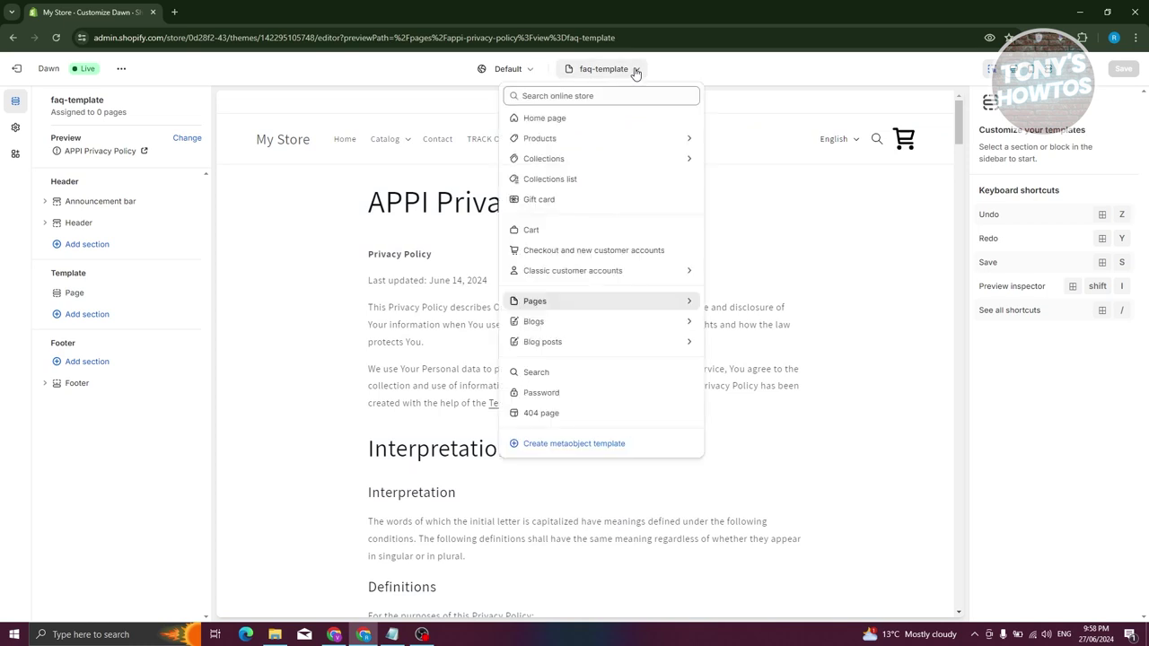
click(634, 71)
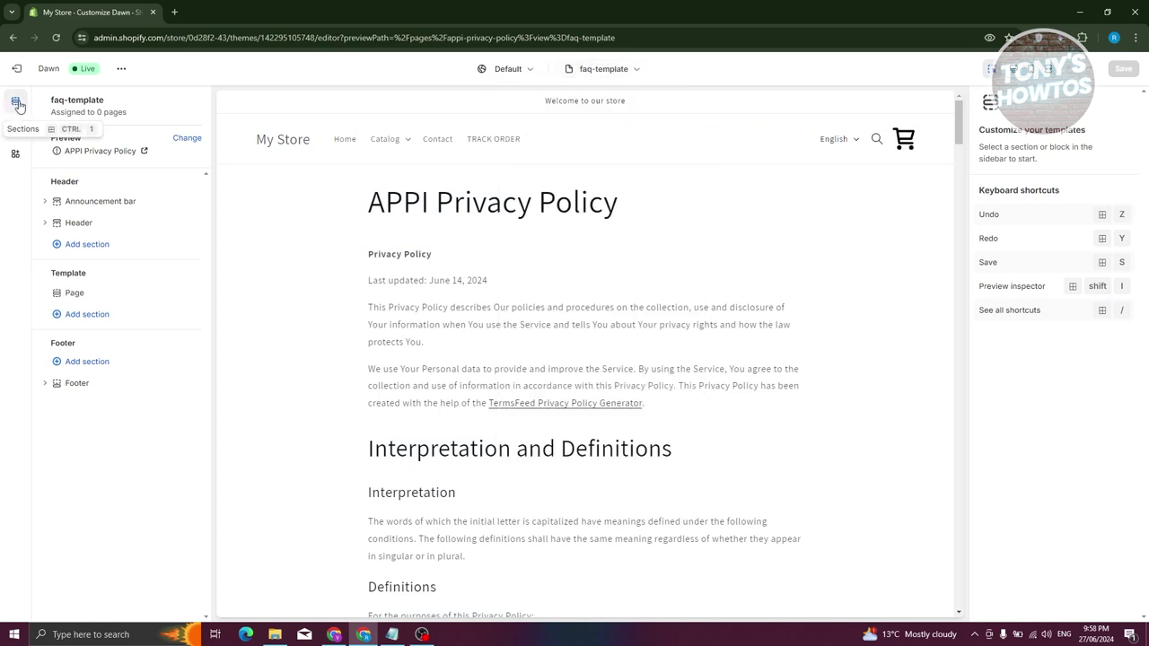
click(16, 69)
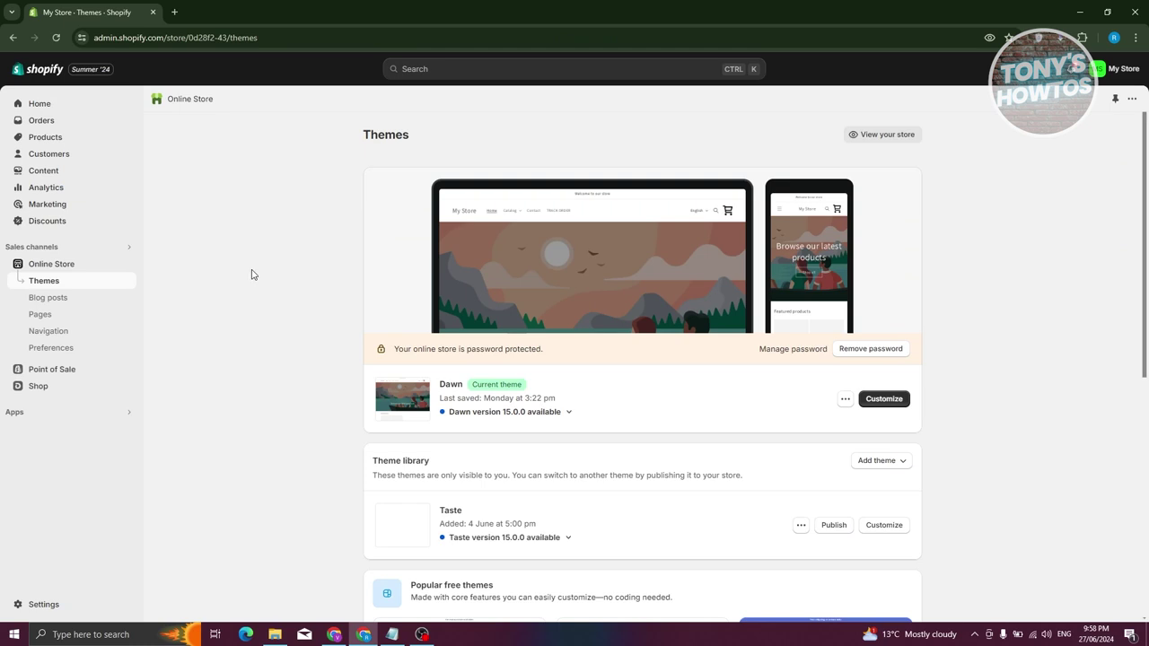
click(45, 316)
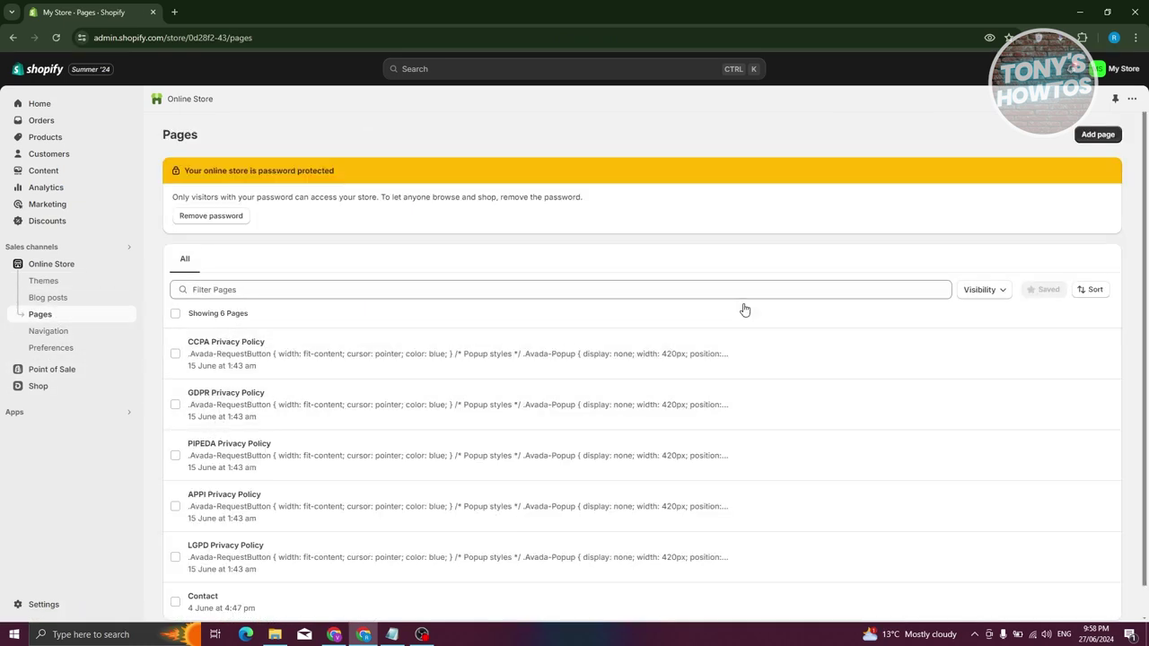
click(1102, 133)
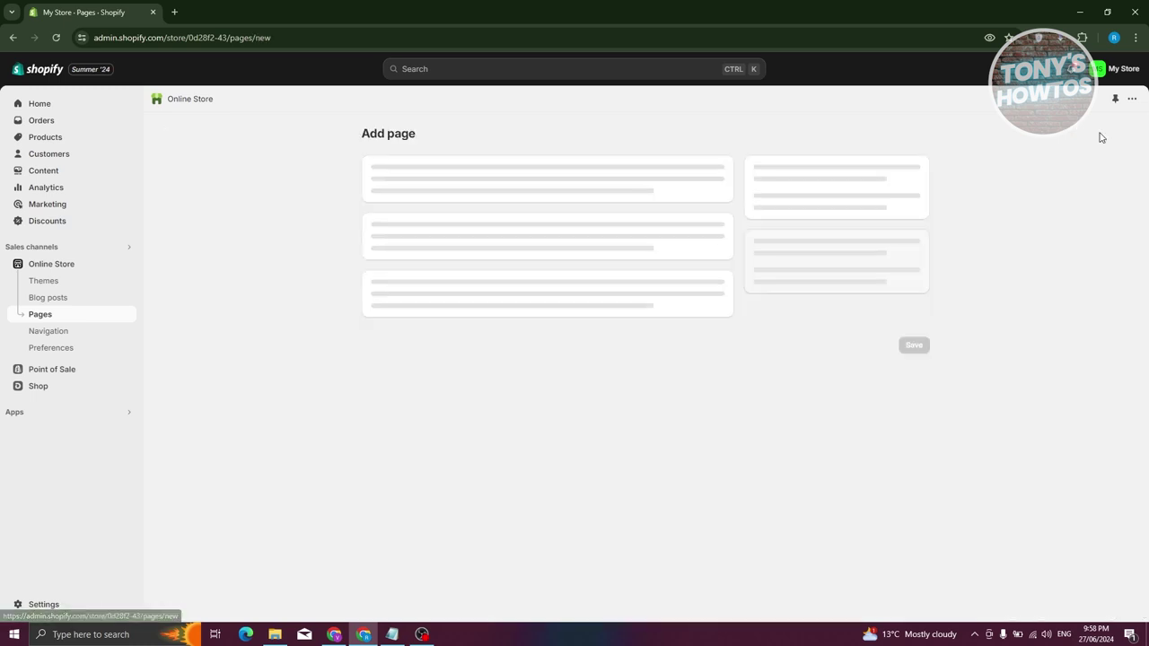
- Enter the title 'Frequently Asked Questions', correcting the misspelled letters
click(491, 192)
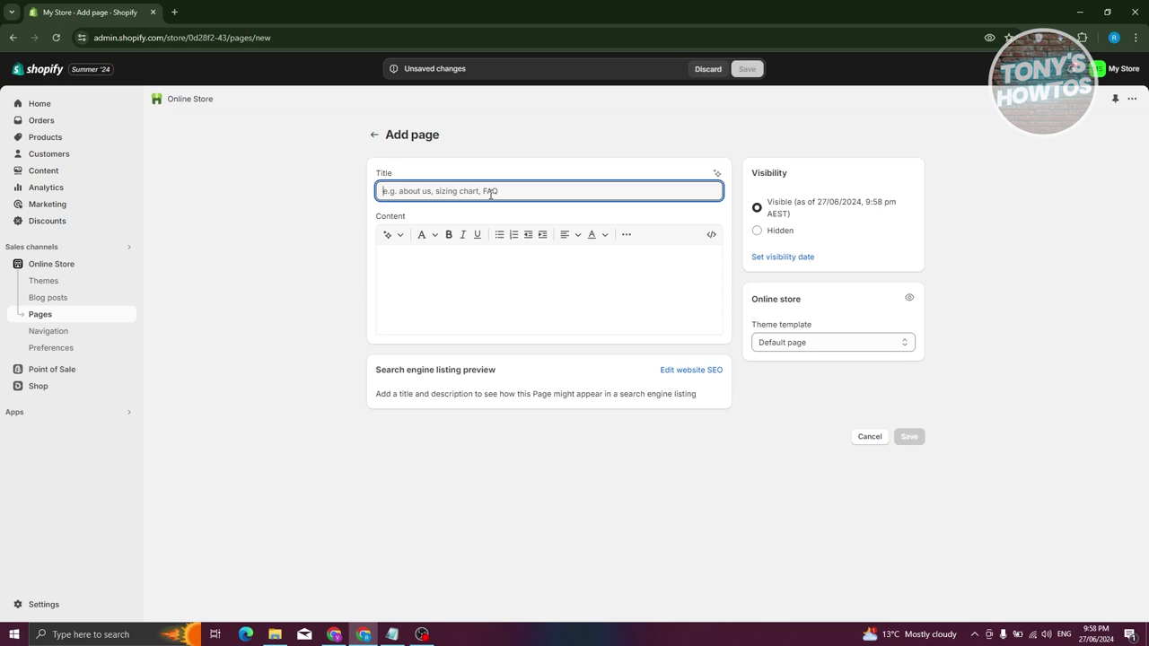
text(Freaqyently Asked Quenstions)
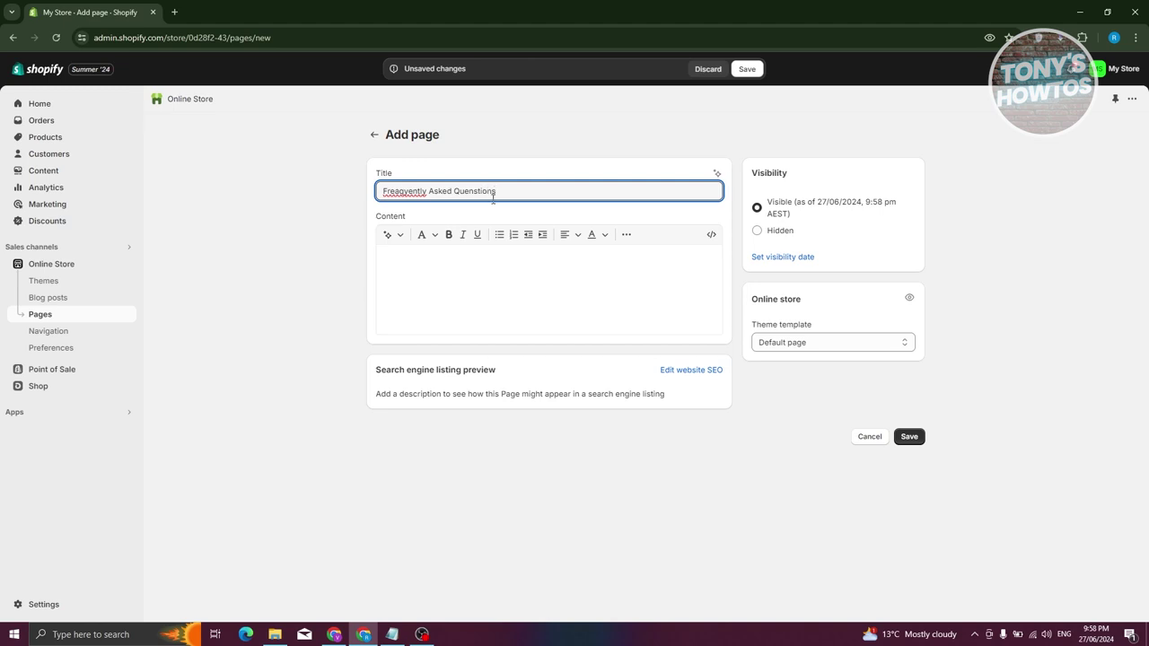
key(BackSpace)
text(u)
click(402, 191)
key(BackSpace)
click(529, 182)
click(518, 188)
click(466, 191)
key(BackSpace)
key(Tab)
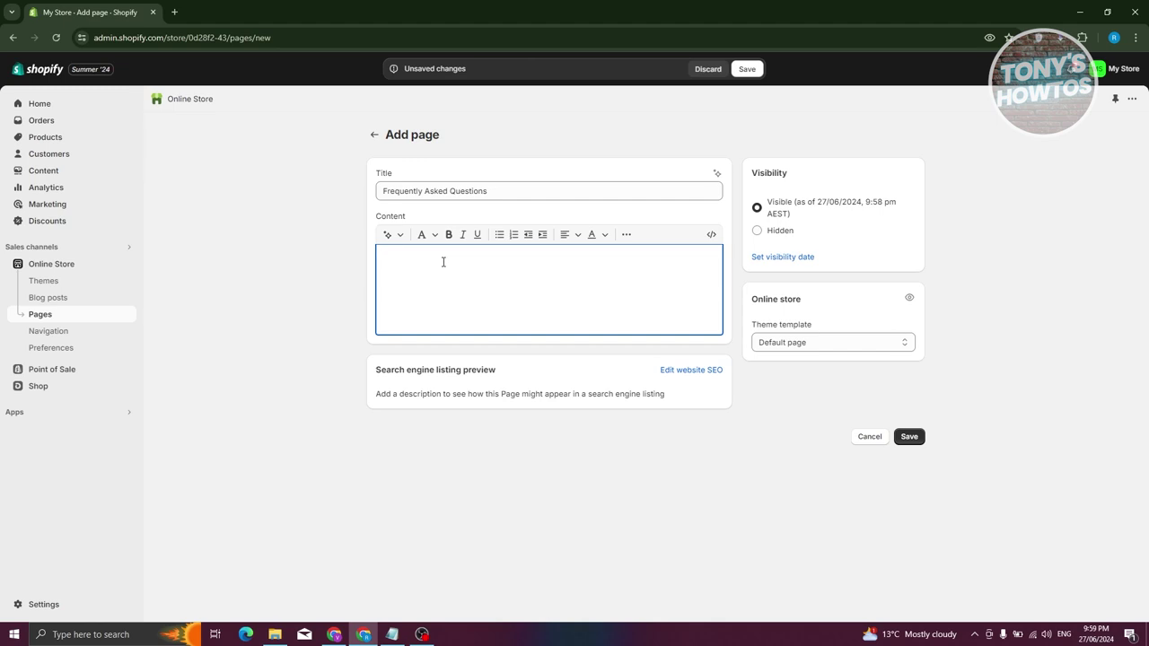
drag(505, 189, 348, 198)
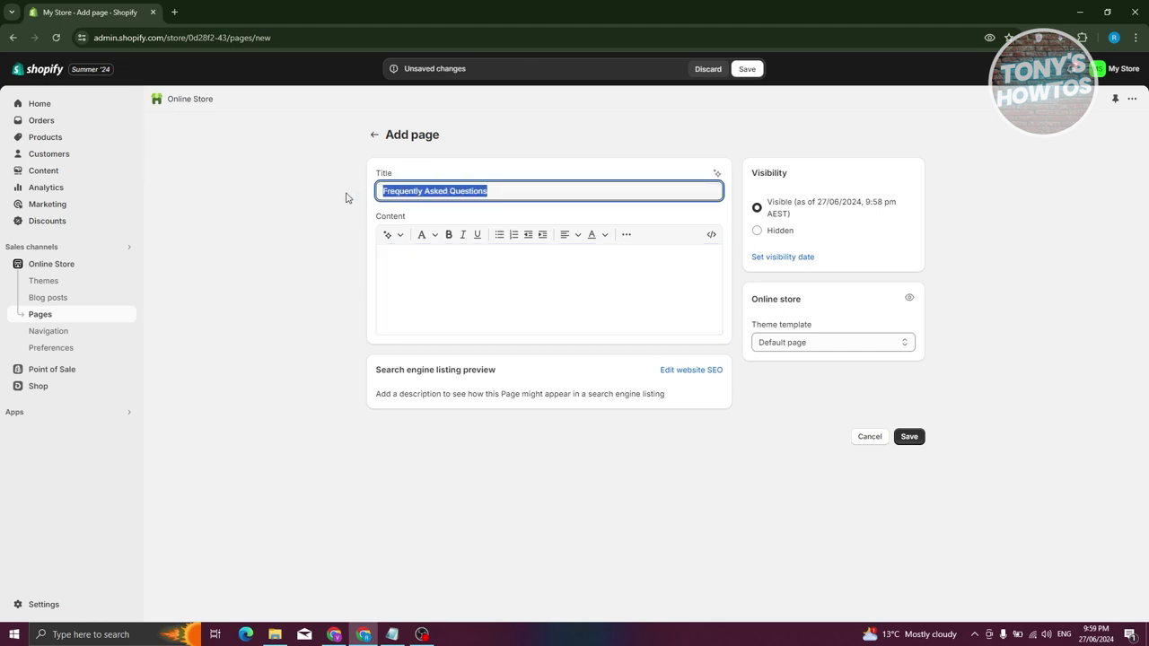
- Assign the faq-template theme template to the page and save it
click(815, 345)
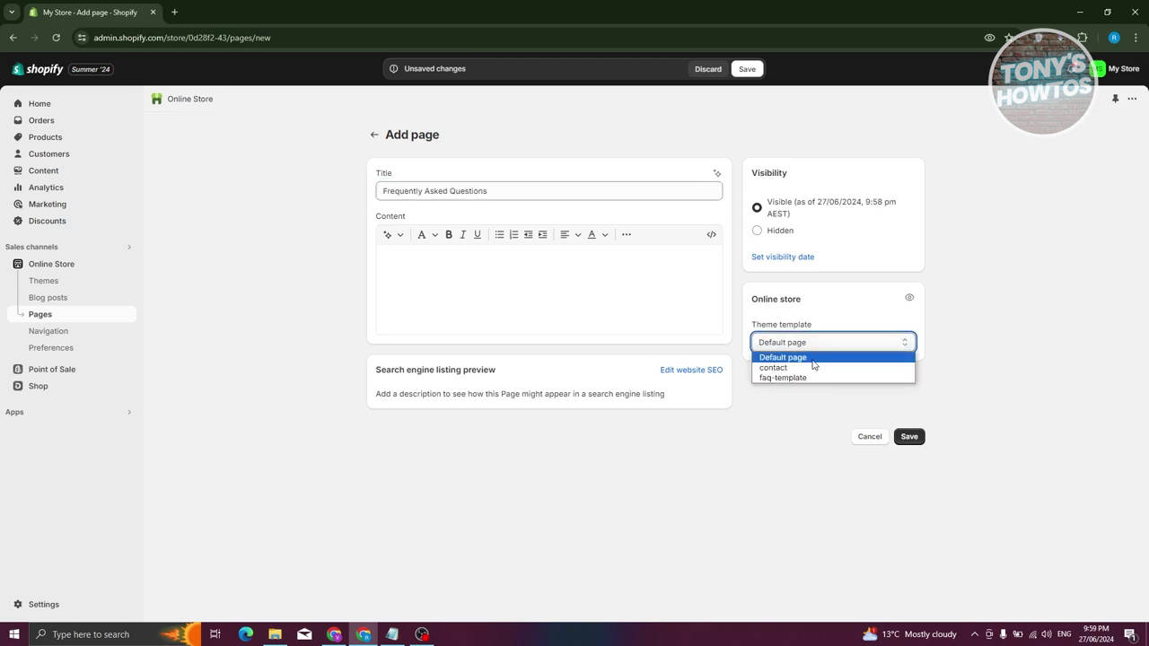
click(797, 377)
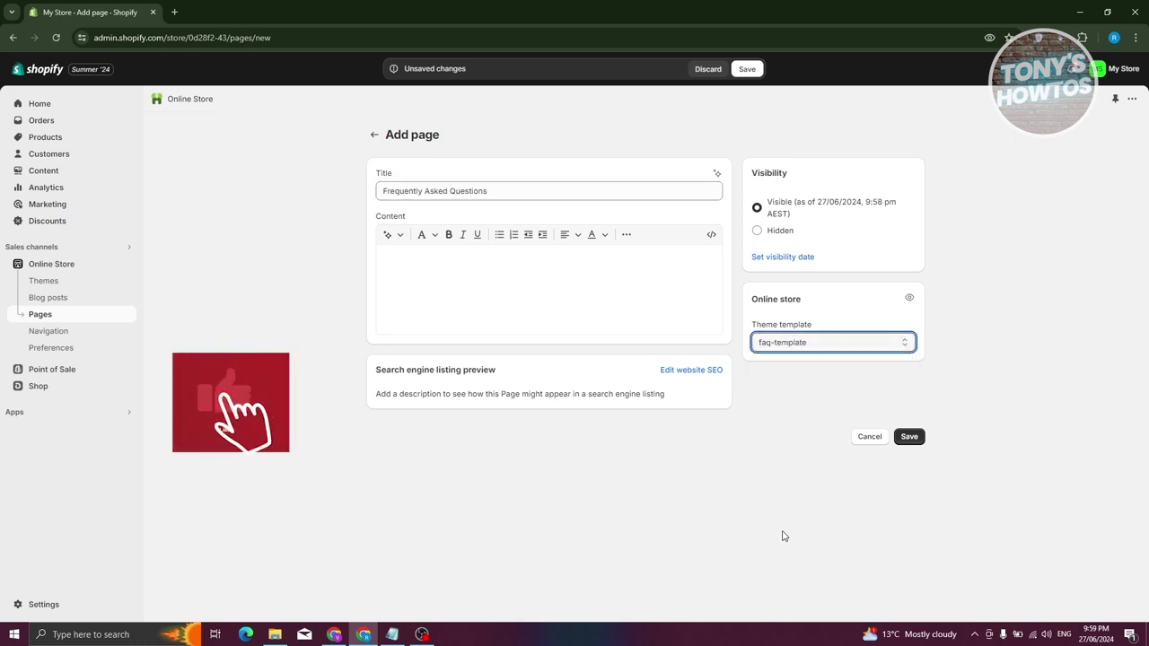
click(910, 437)
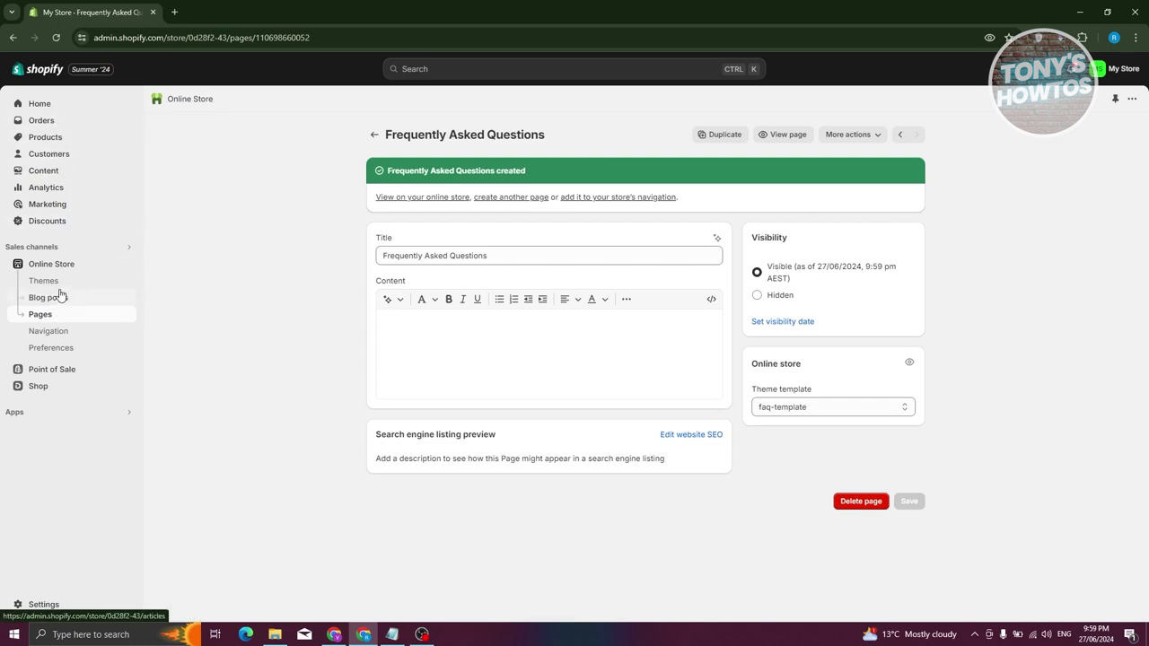
click(45, 280)
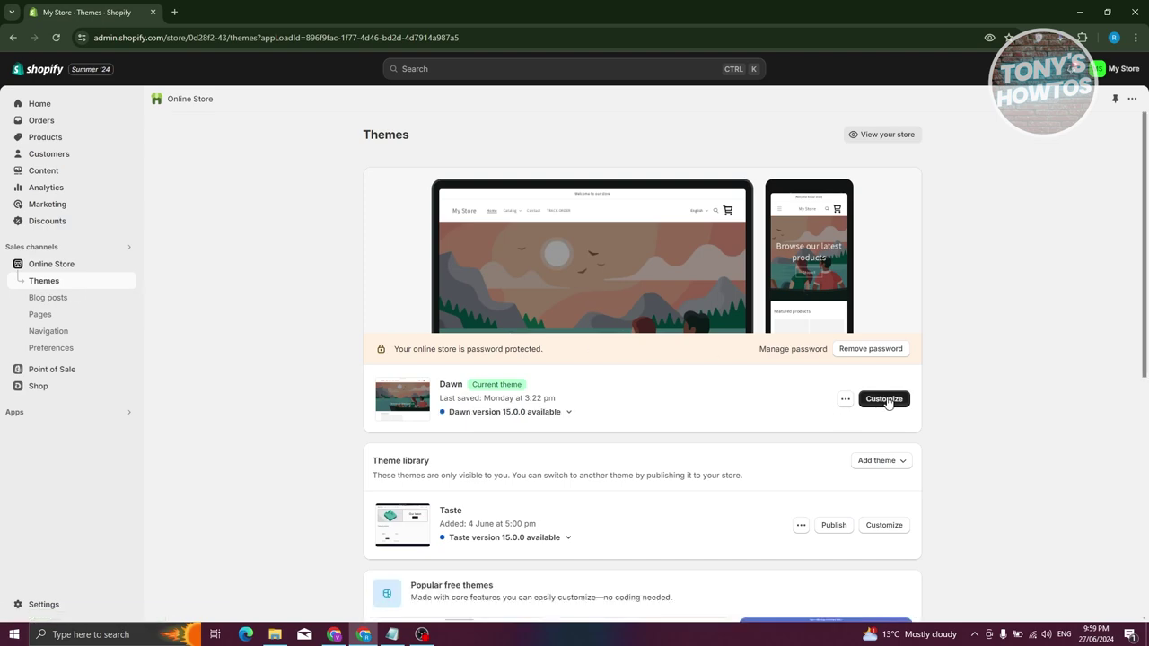
- Open the faq-template in the Dawn theme editor and select its Page section
click(887, 400)
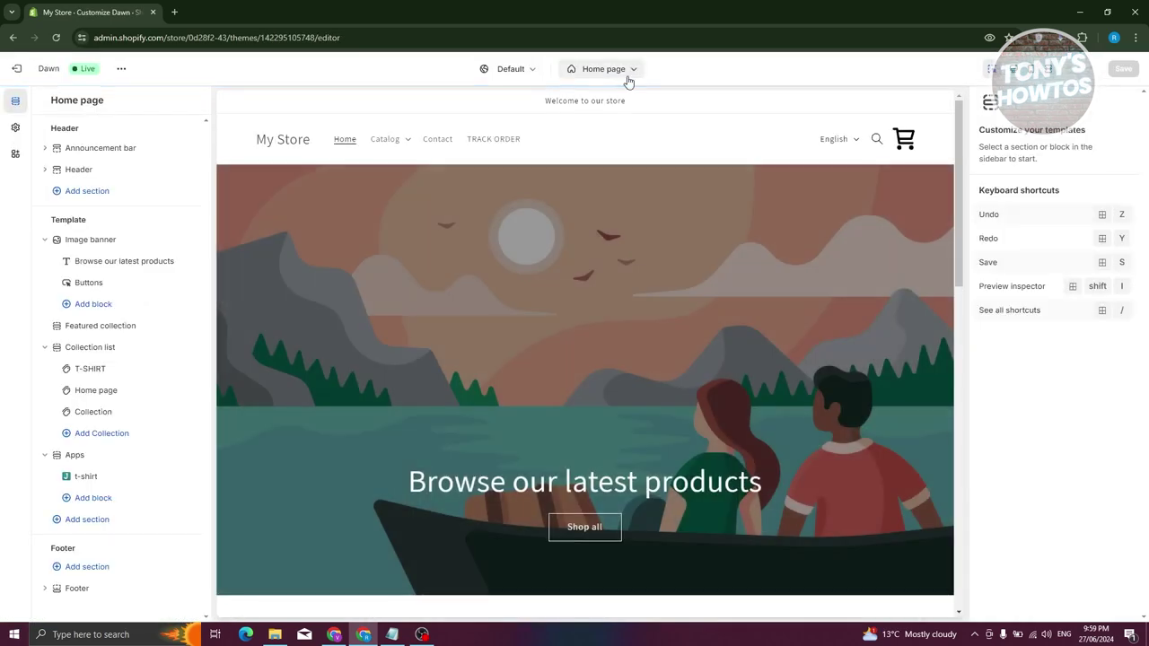
click(629, 79)
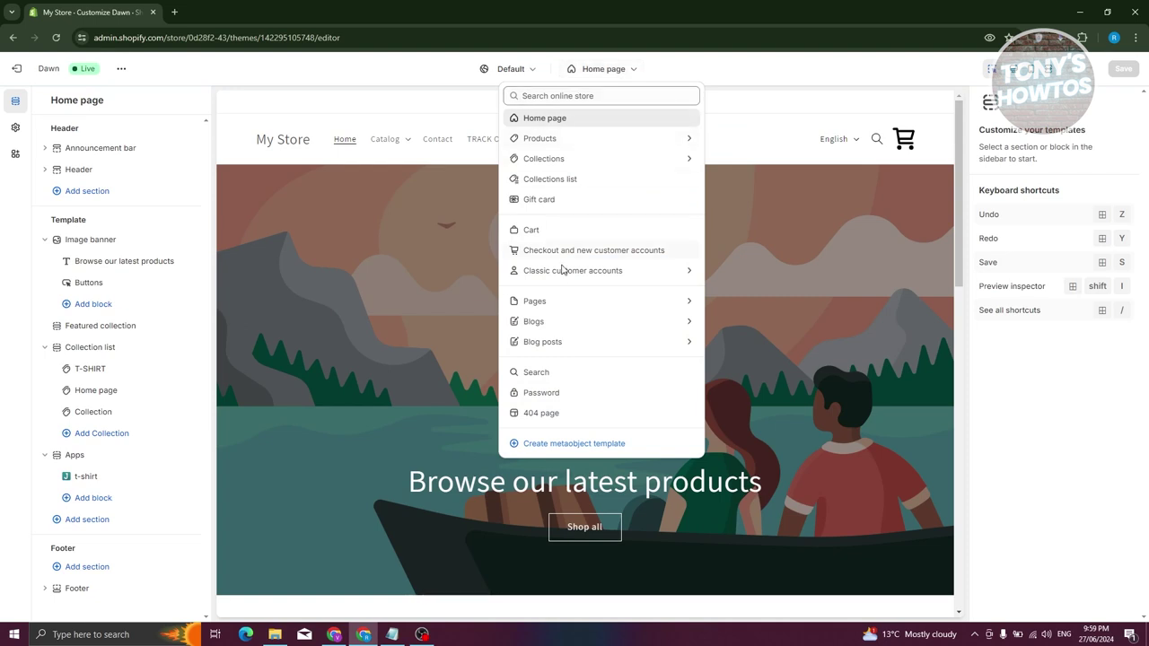
click(554, 303)
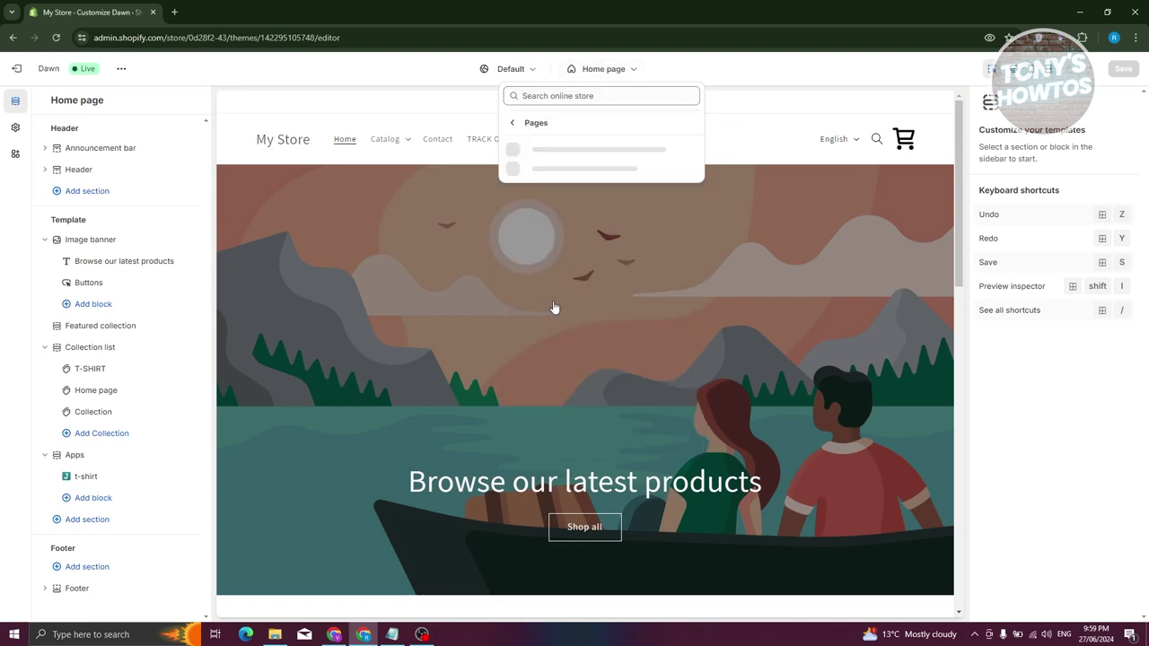
click(574, 217)
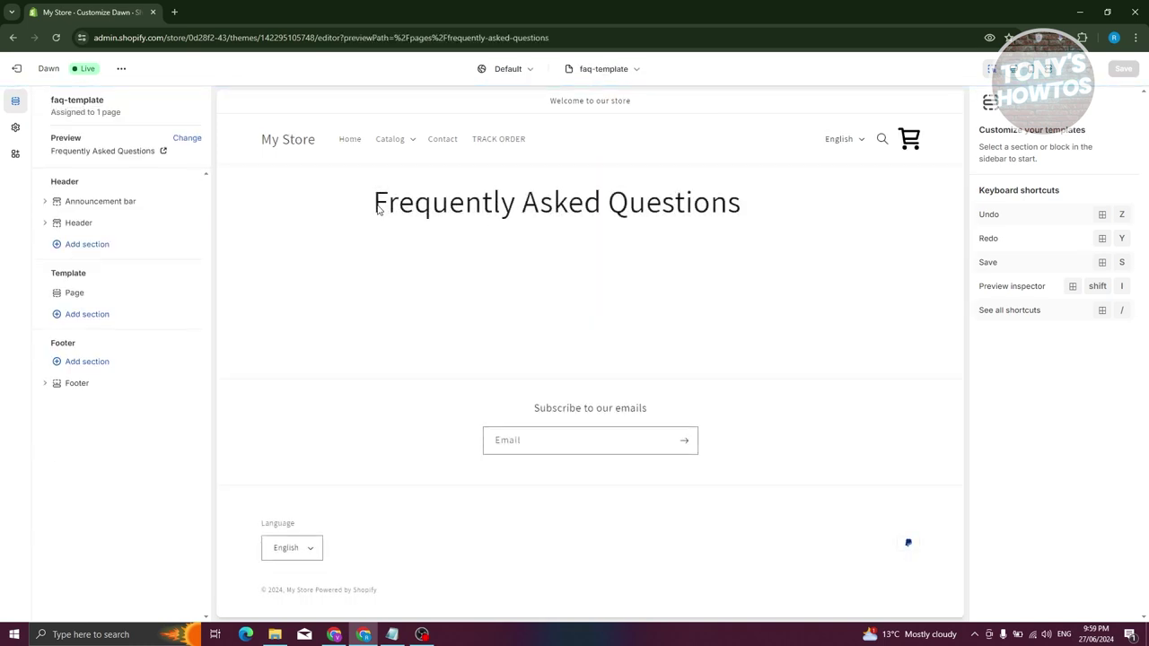
drag(375, 208, 780, 222)
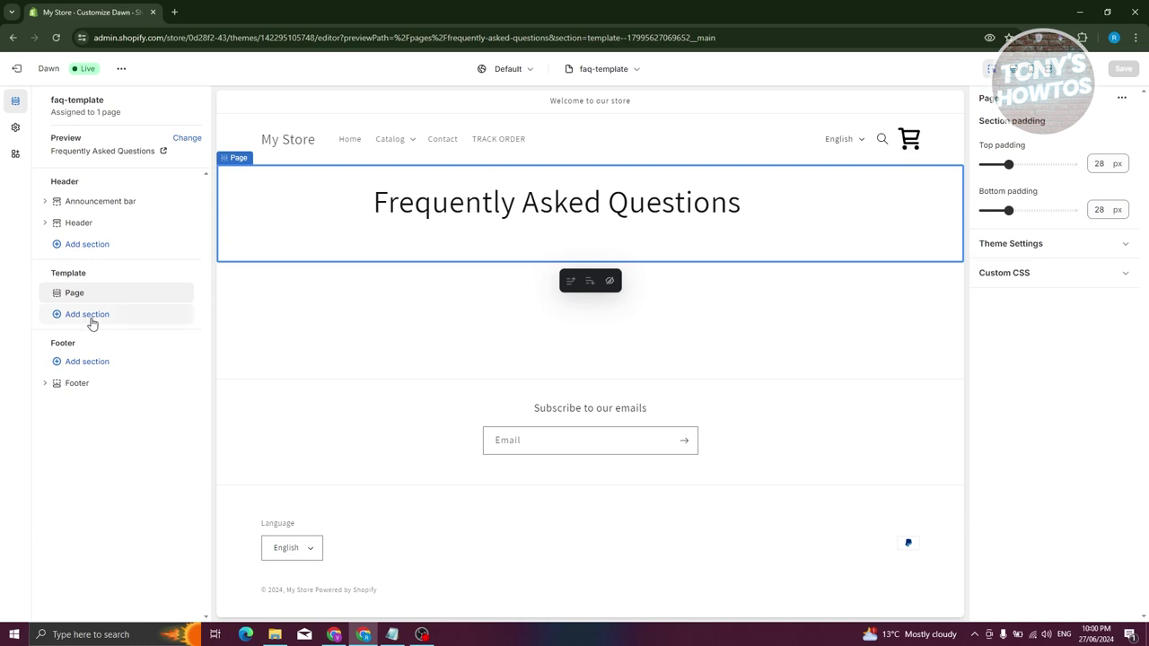
- Add a Collapsible content section below the Page section and select it in the sidebar
click(92, 324)
scroll(277, 423, down, 3)
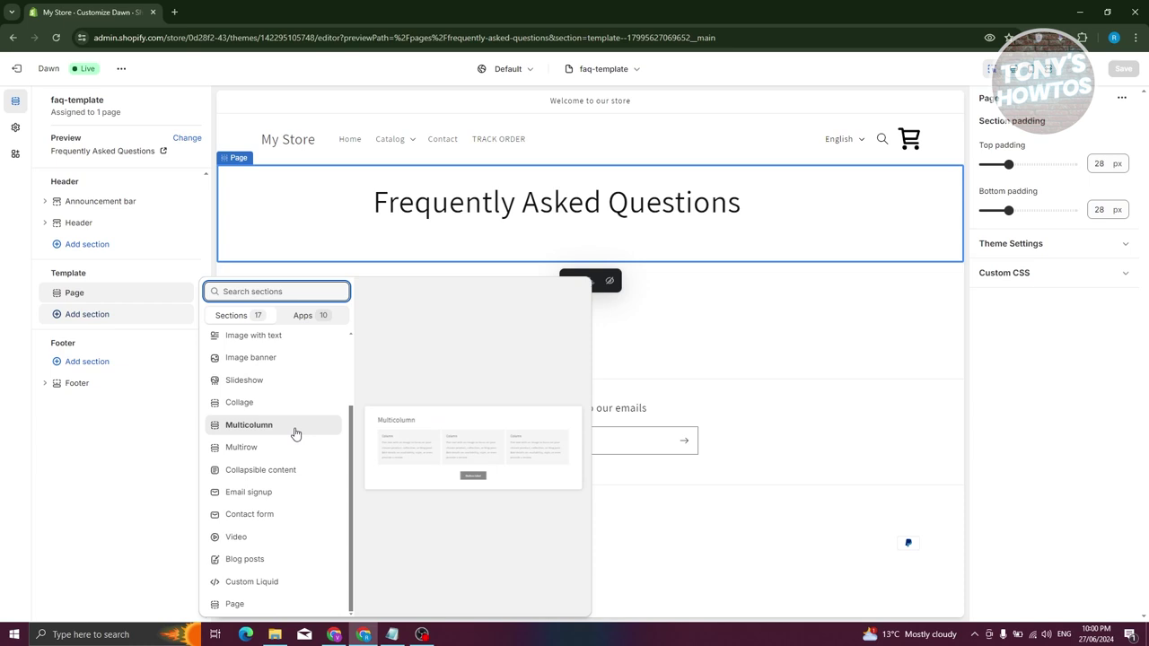
scroll(295, 435, up, 2)
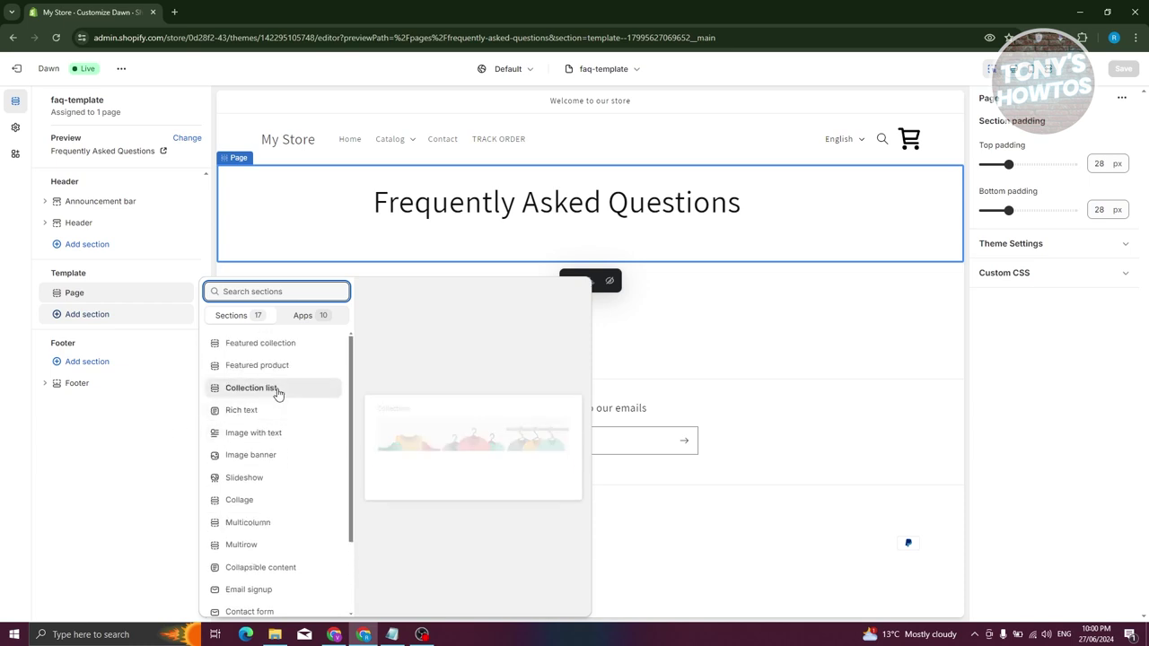
scroll(296, 493, down, 1)
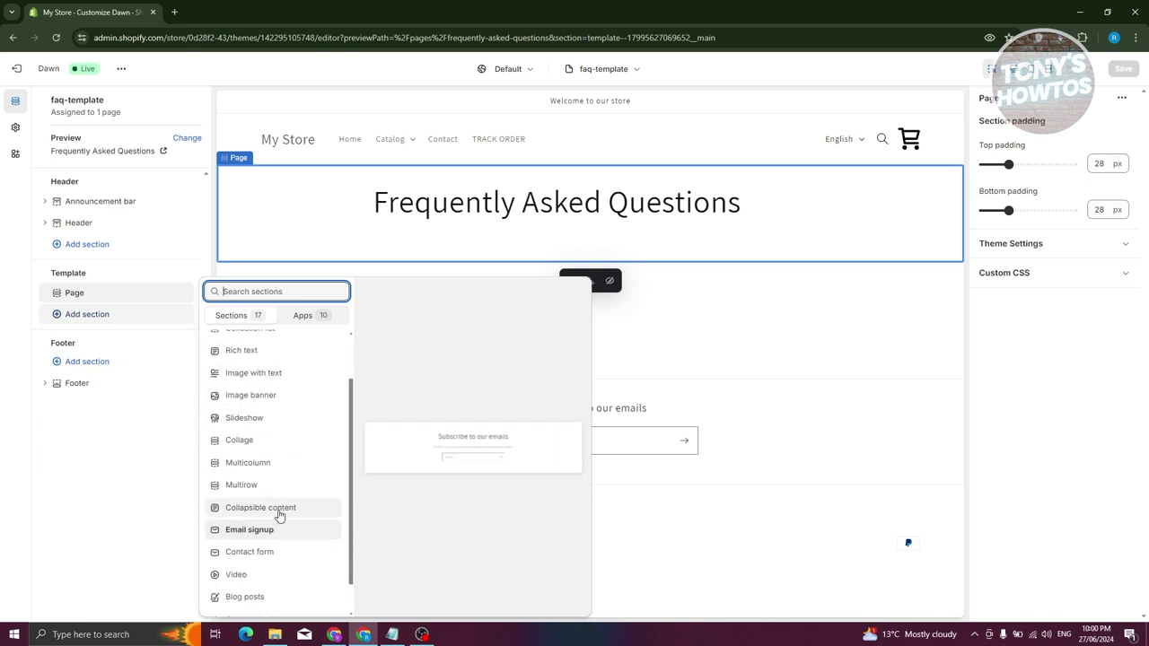
click(318, 525)
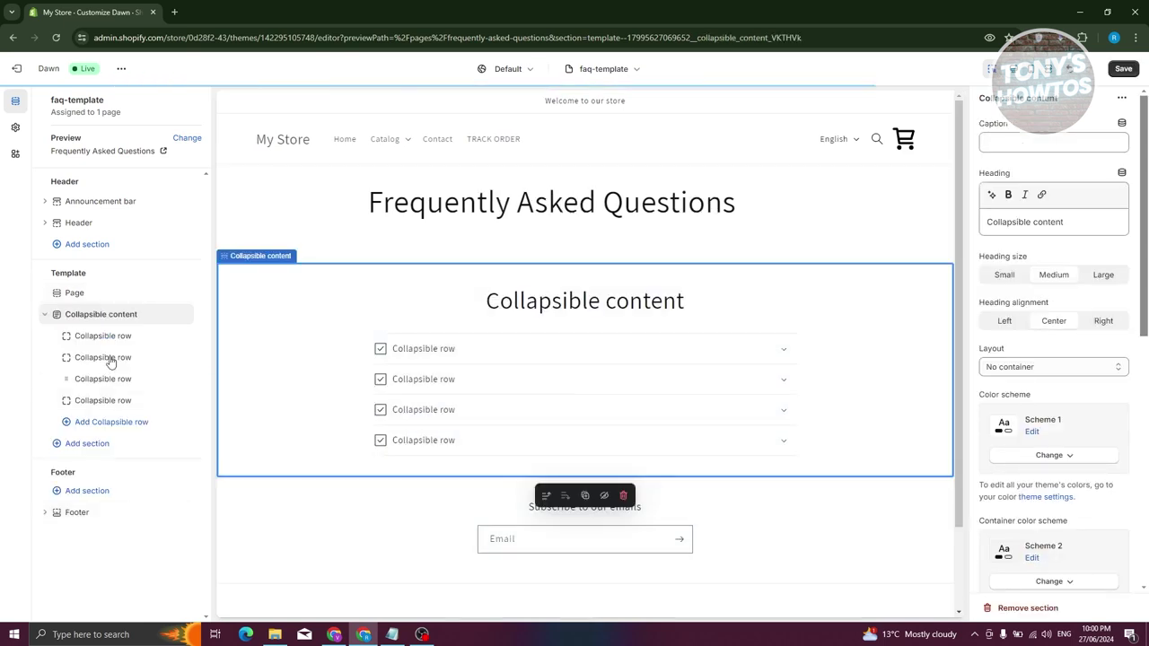
click(87, 336)
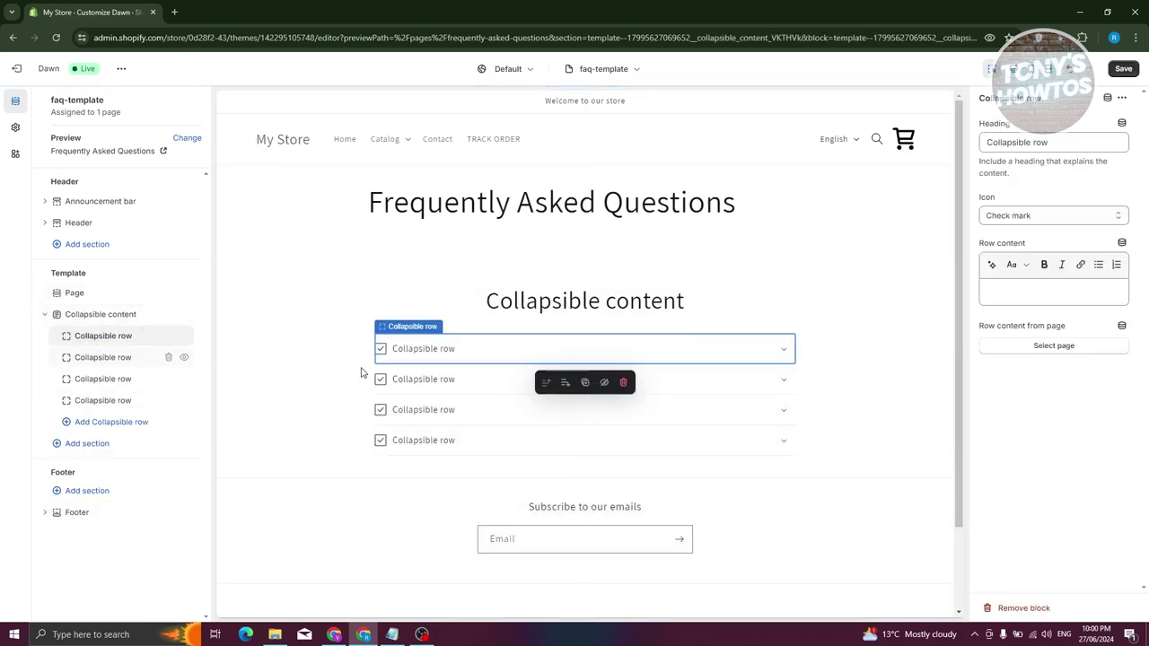
click(109, 316)
mouse_move(92, 320)
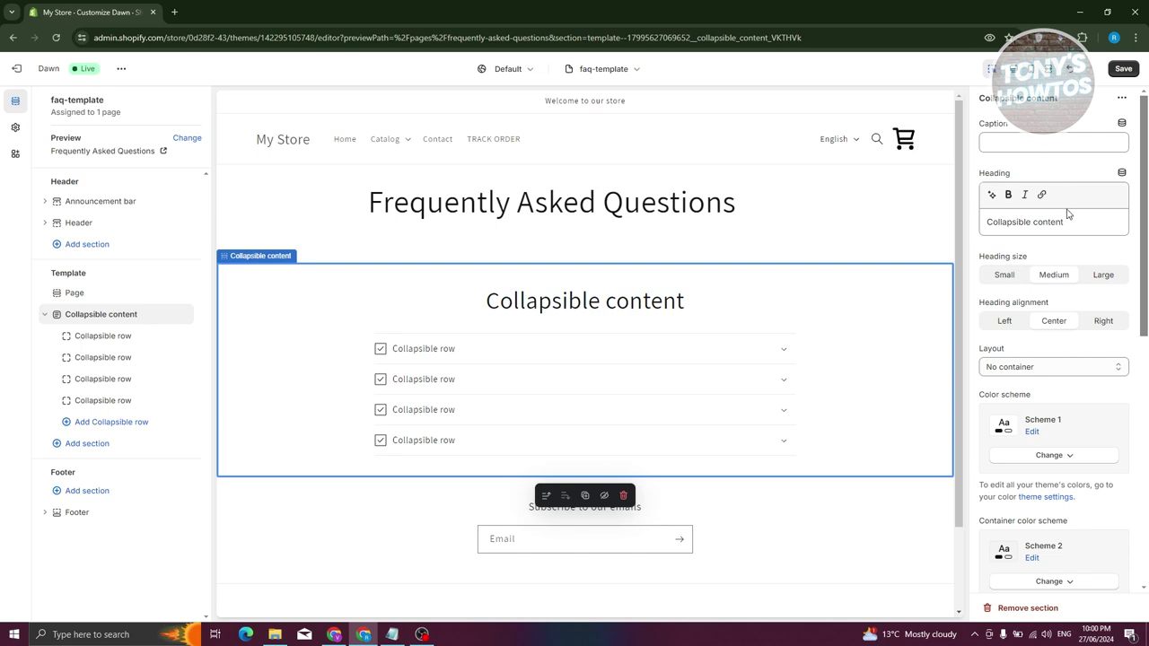
- Change the section heading to 'What are your Questions', correcting the 'Quenstions' typo
drag(1102, 222, 945, 218)
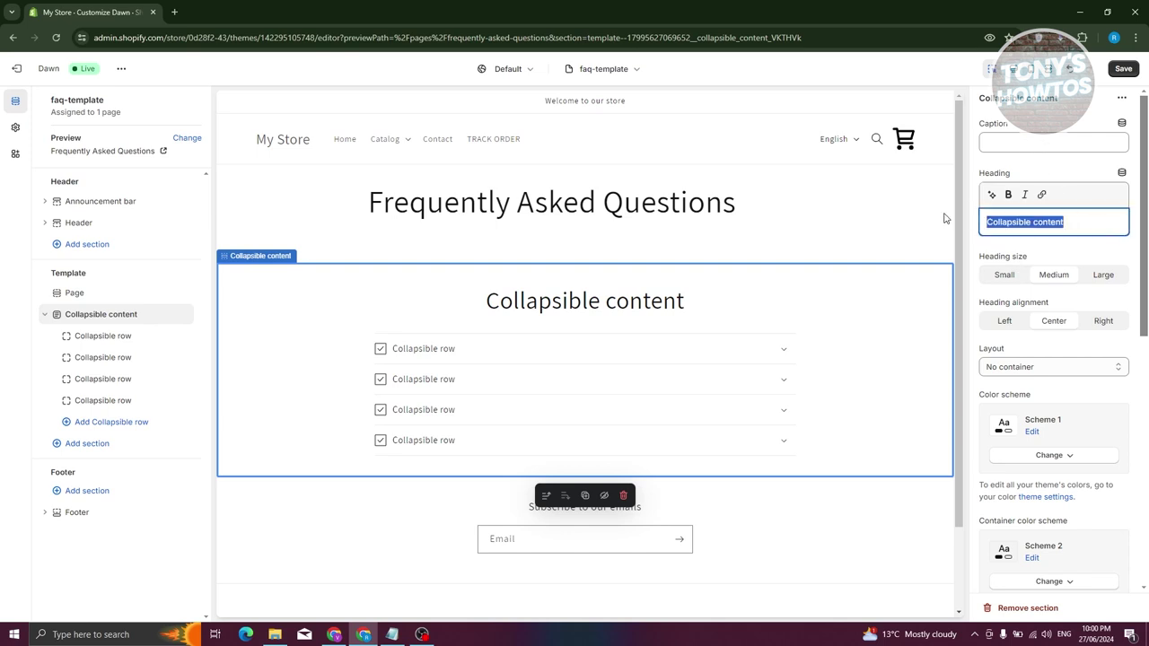
text(W)
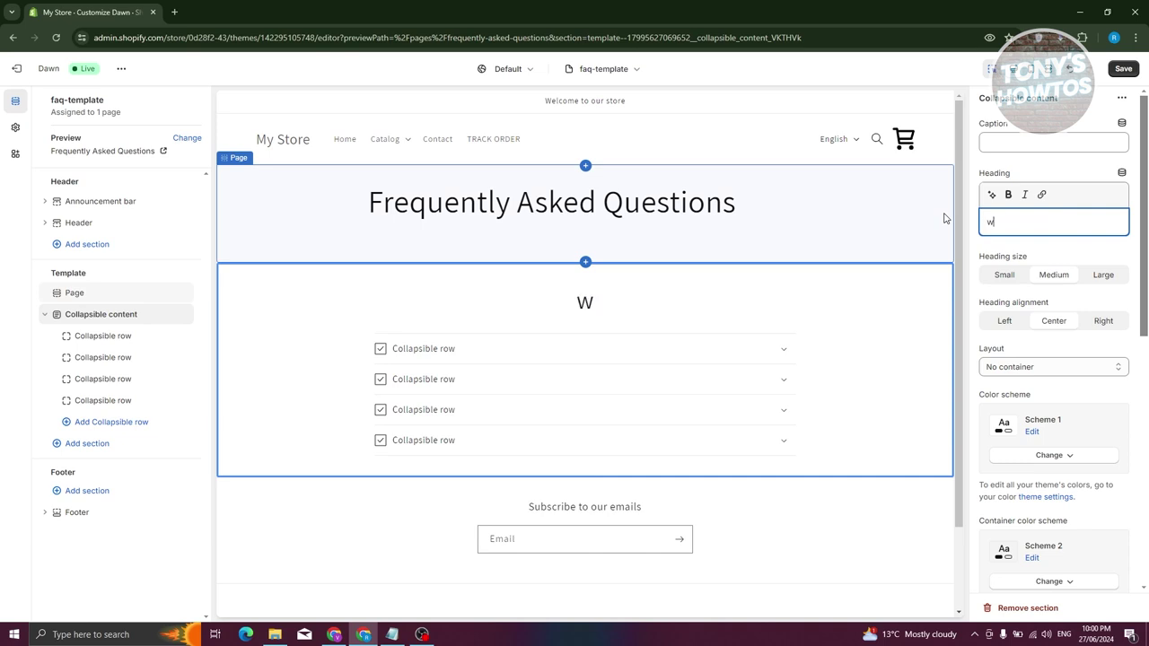
text(hat are y)
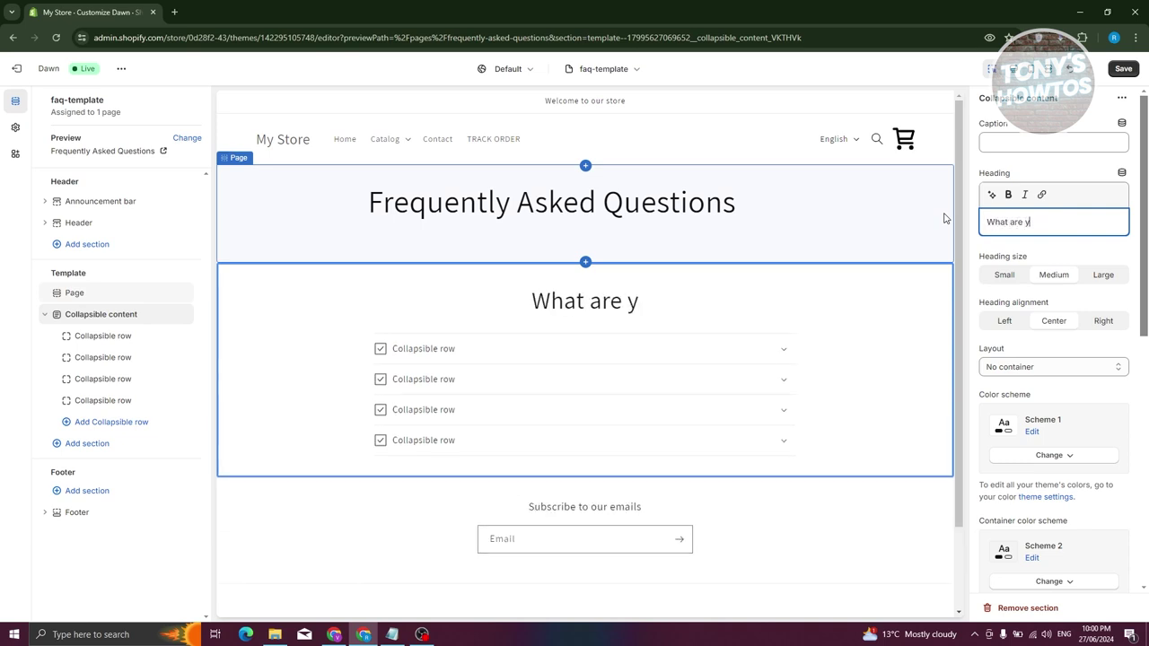
text(our Quenstions)
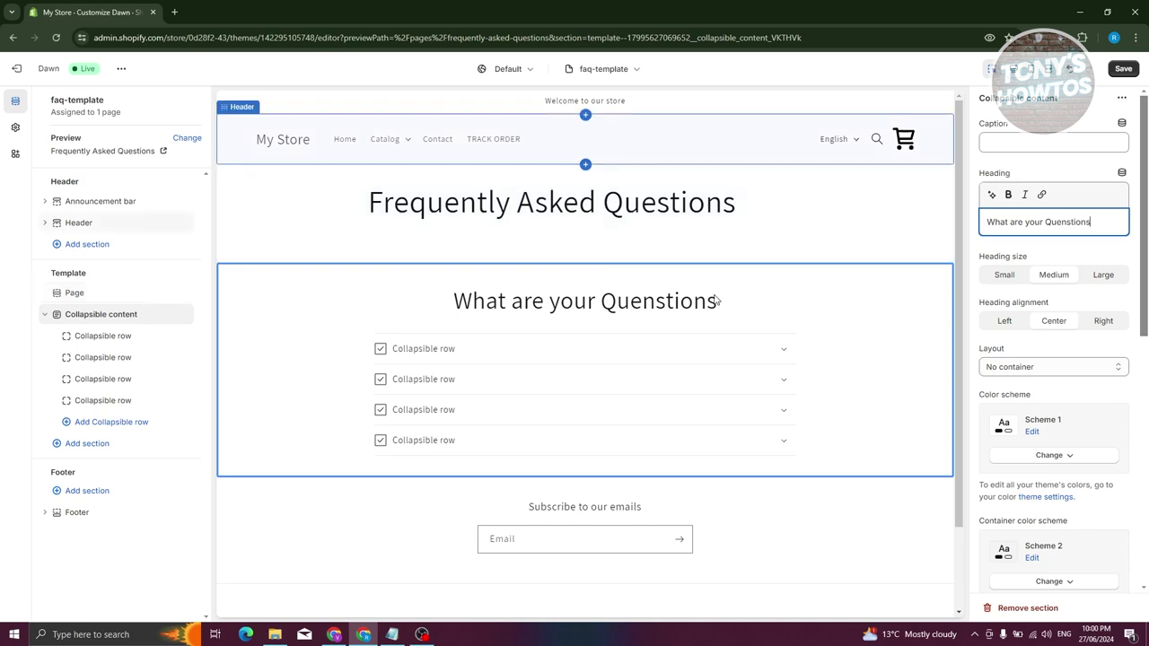
click(1067, 224)
key(BackSpace)
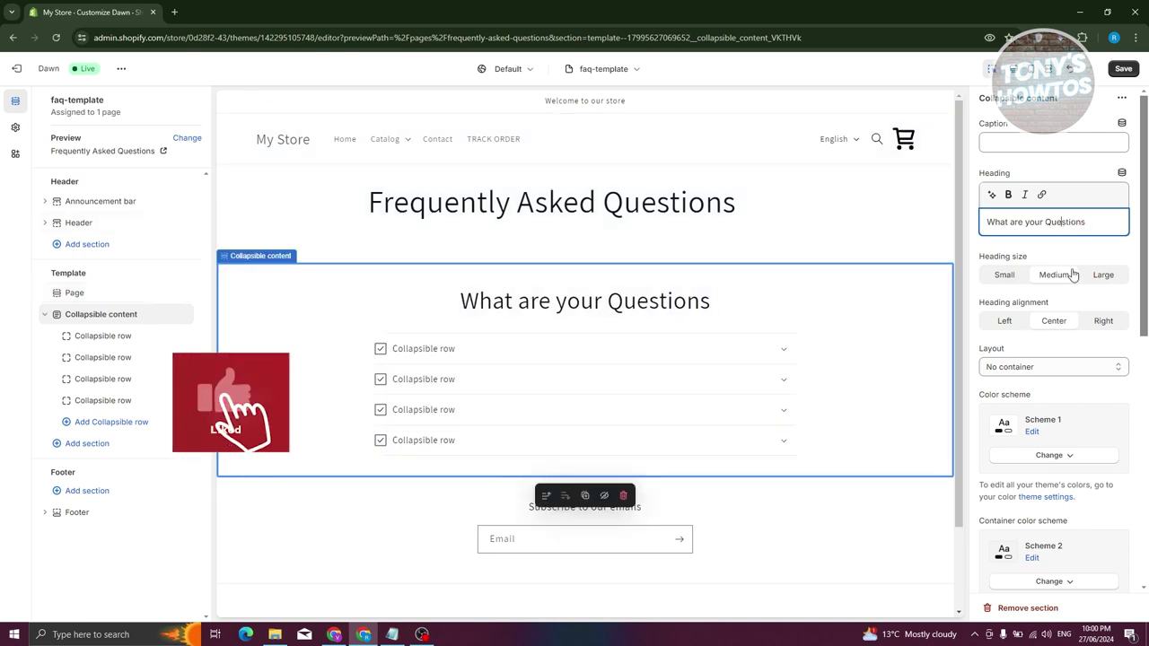
click(1009, 330)
- Left-align the 'What are your Questions' heading and review the remaining section settings
click(1059, 325)
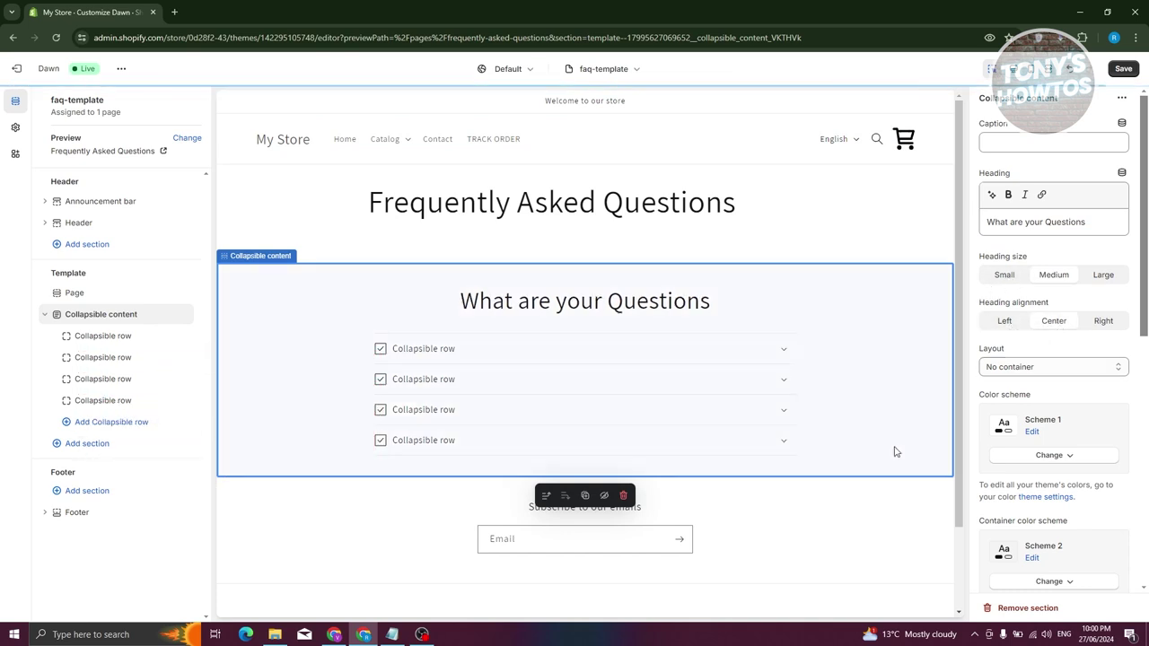
click(1005, 322)
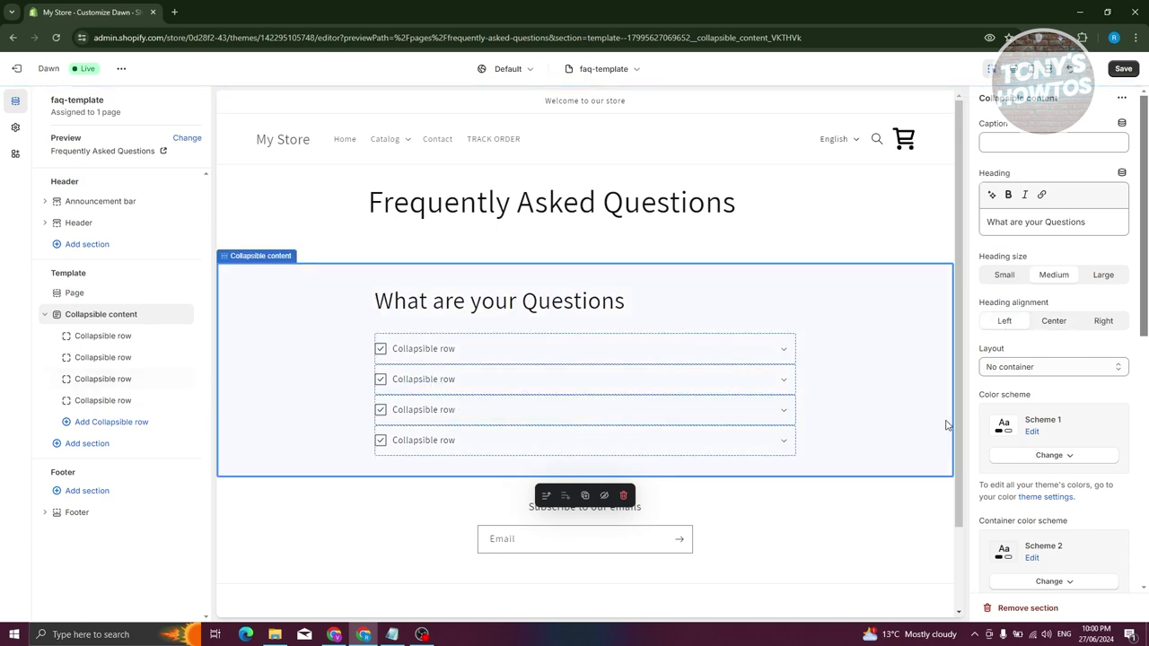
scroll(1087, 442, down, 2)
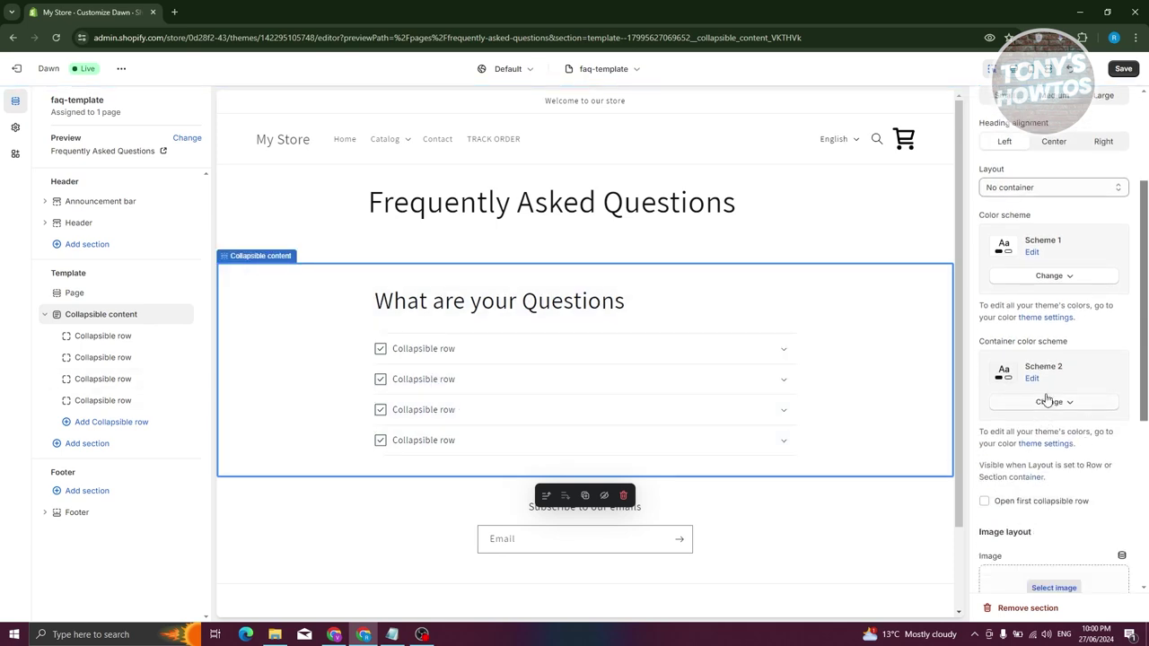
scroll(1048, 400, down, 3)
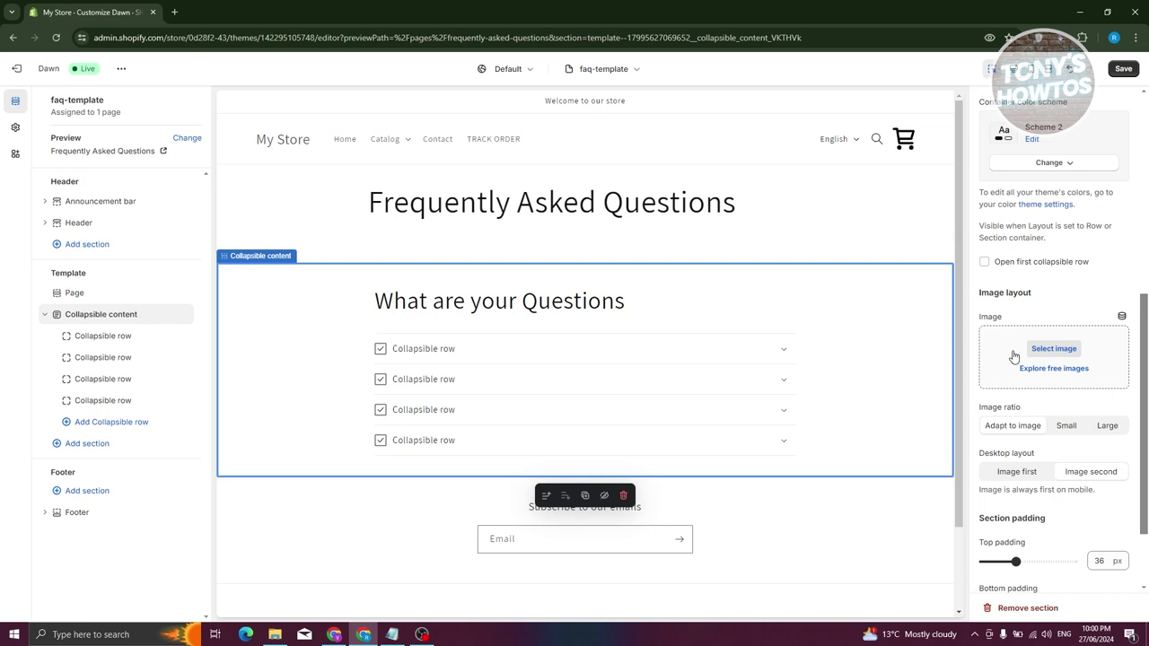
scroll(1014, 359, down, 1)
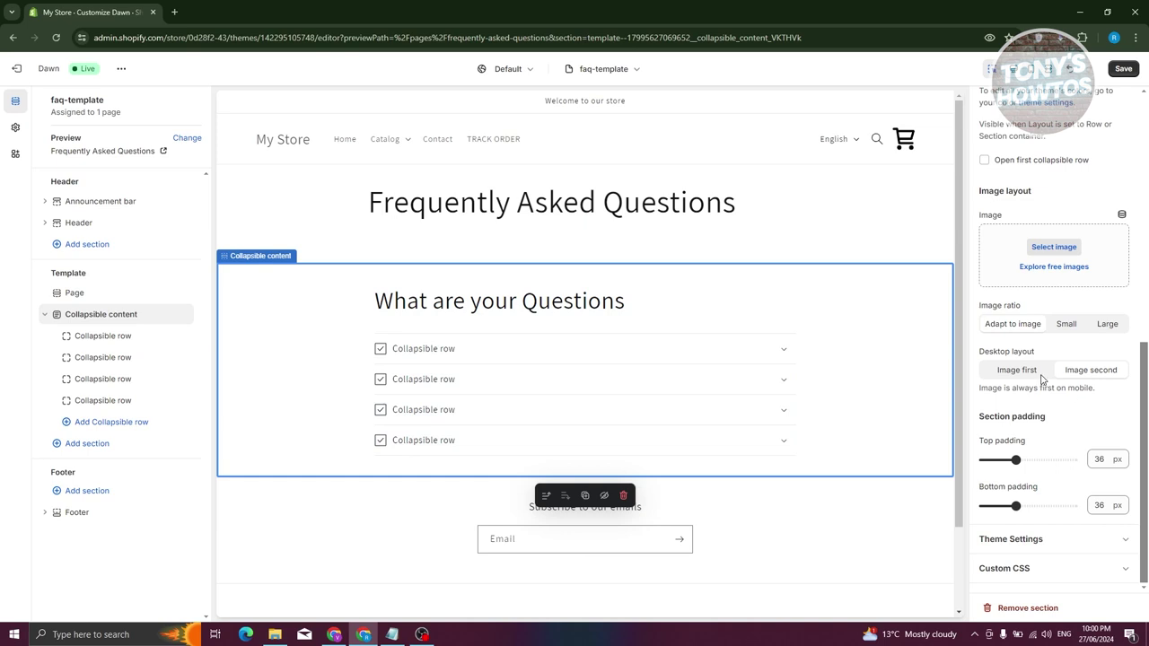
scroll(1070, 391, up, 5)
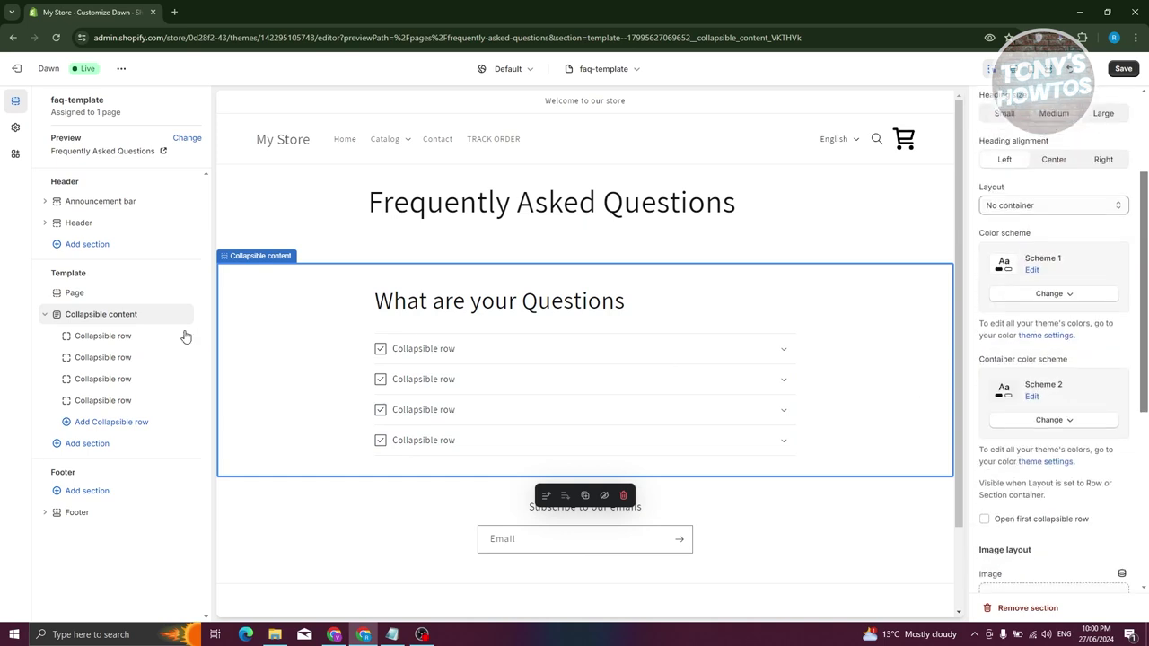
- In the first Collapsible row, try the Box icon, then revert it to Check mark
click(93, 336)
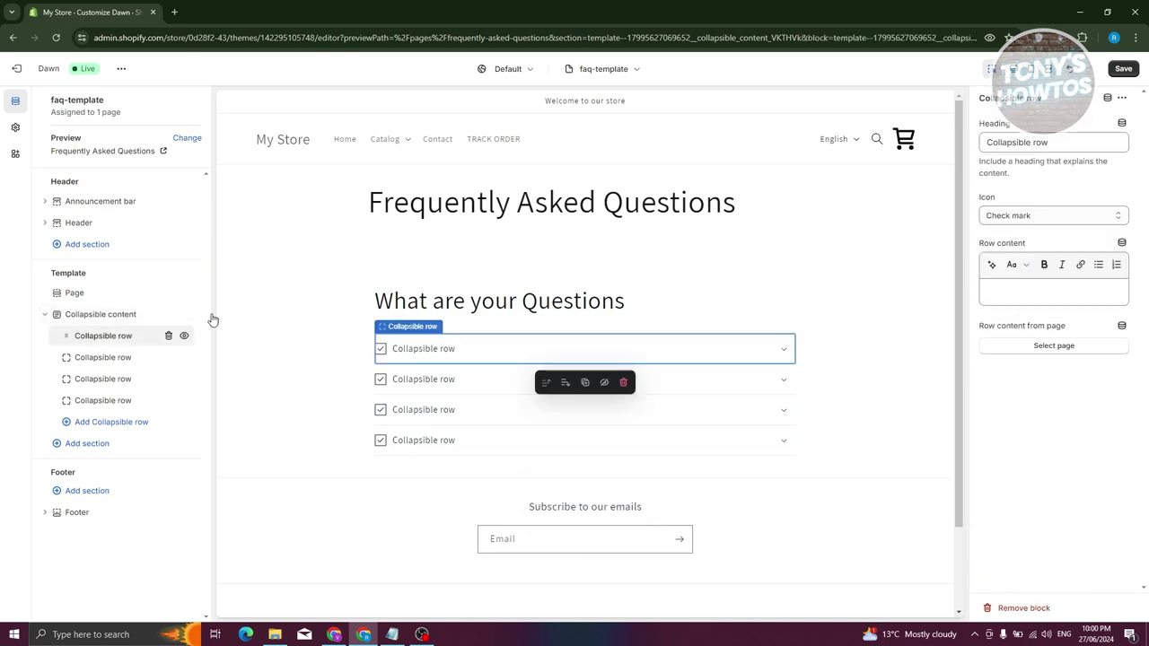
click(1051, 218)
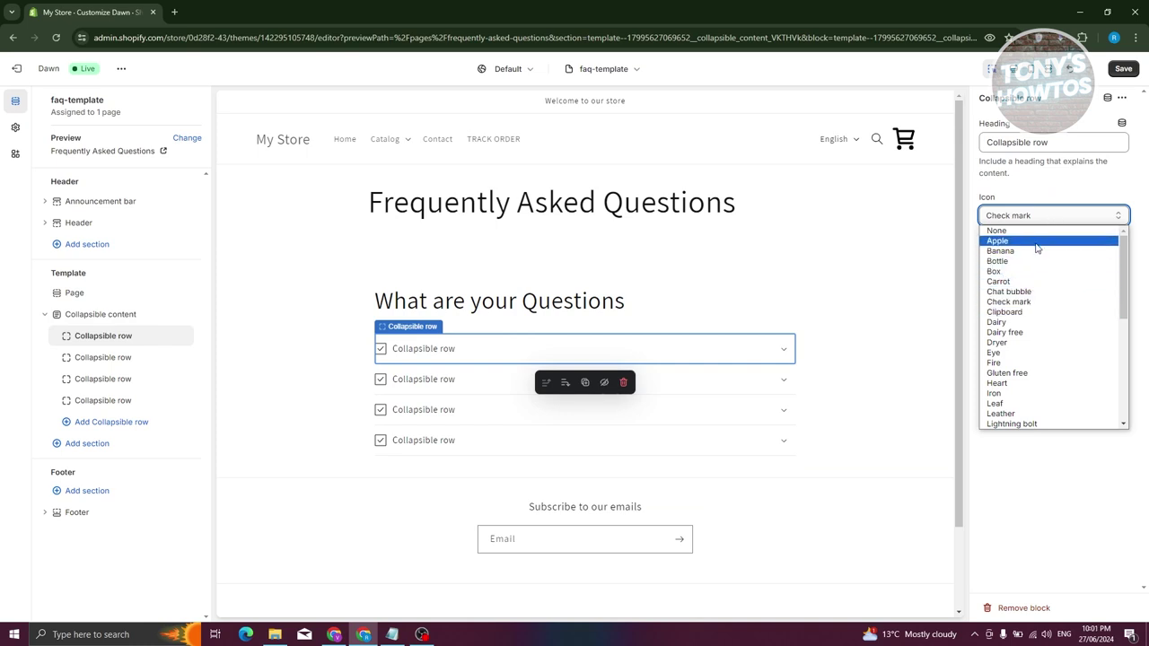
click(1020, 271)
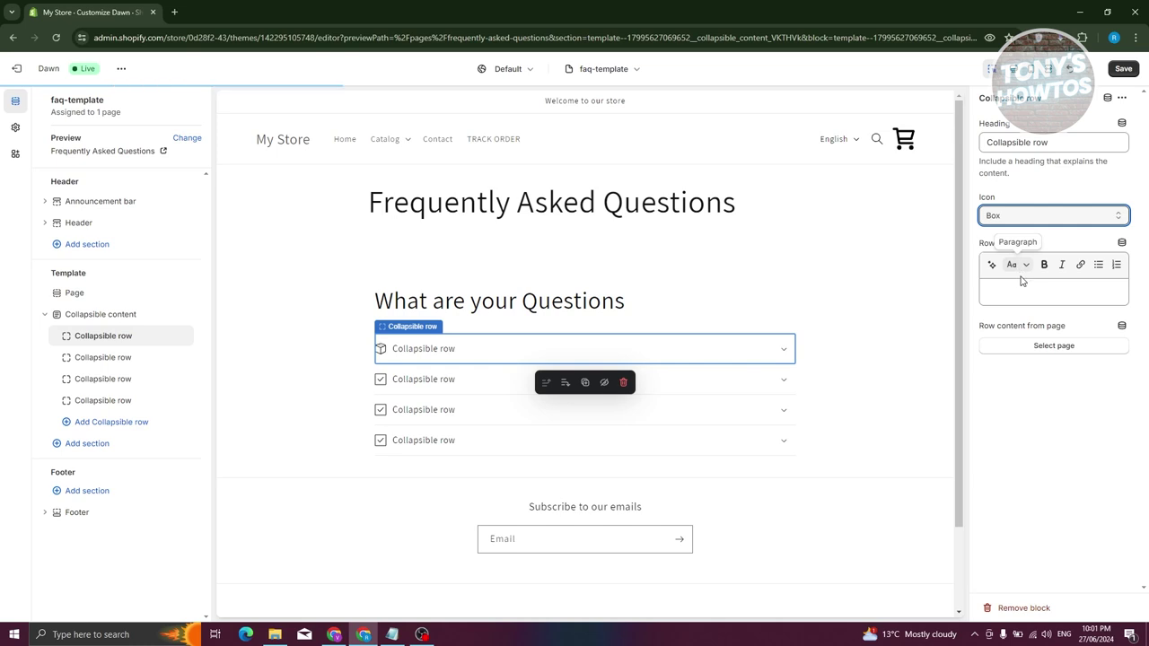
click(1021, 219)
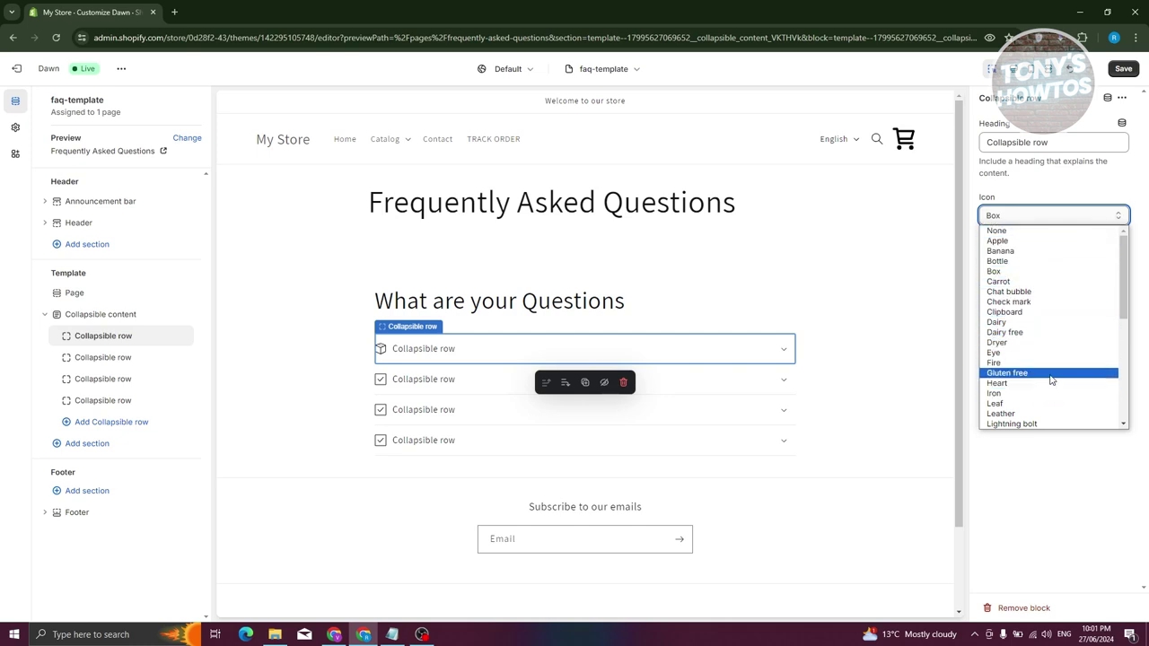
click(1039, 302)
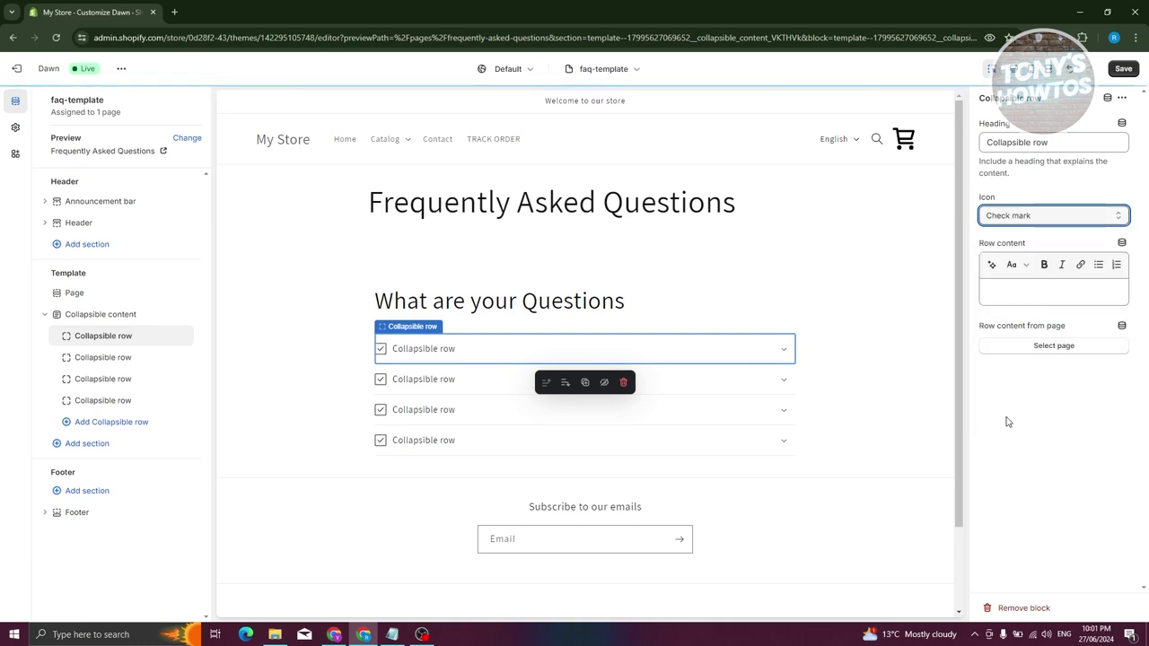
click(1036, 287)
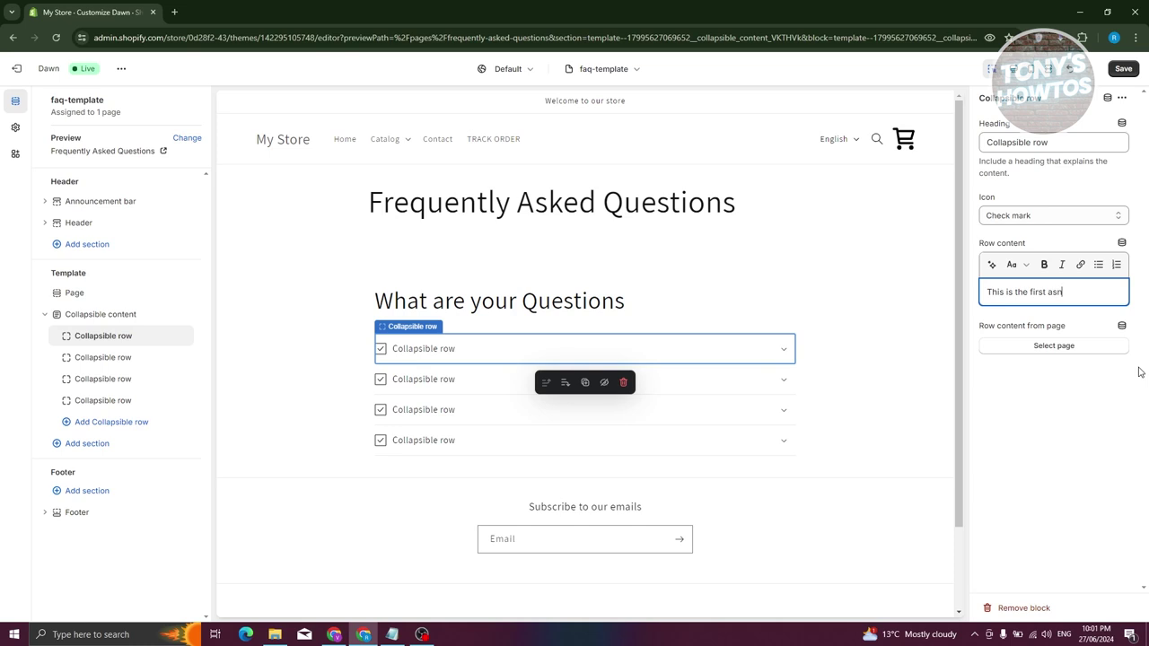
- Finish the first row's answer as 'This is the first answer quenstions.', fixing 'asnwer'
key(Left)
key(Left)
key(Left)
key(Left)
key(BackSpace)
key(Right)
text(s)
key(End)
text(quenstions)
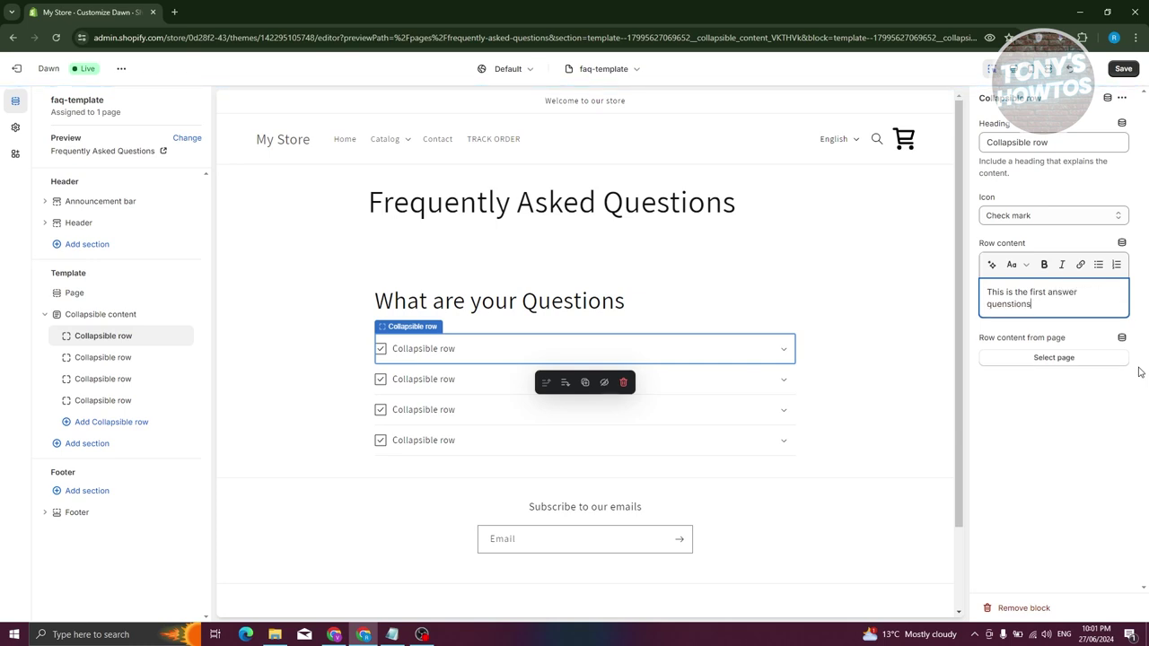
text(.)
- Rename the first row's heading to 'What is this website?' and save the template
click(1079, 141)
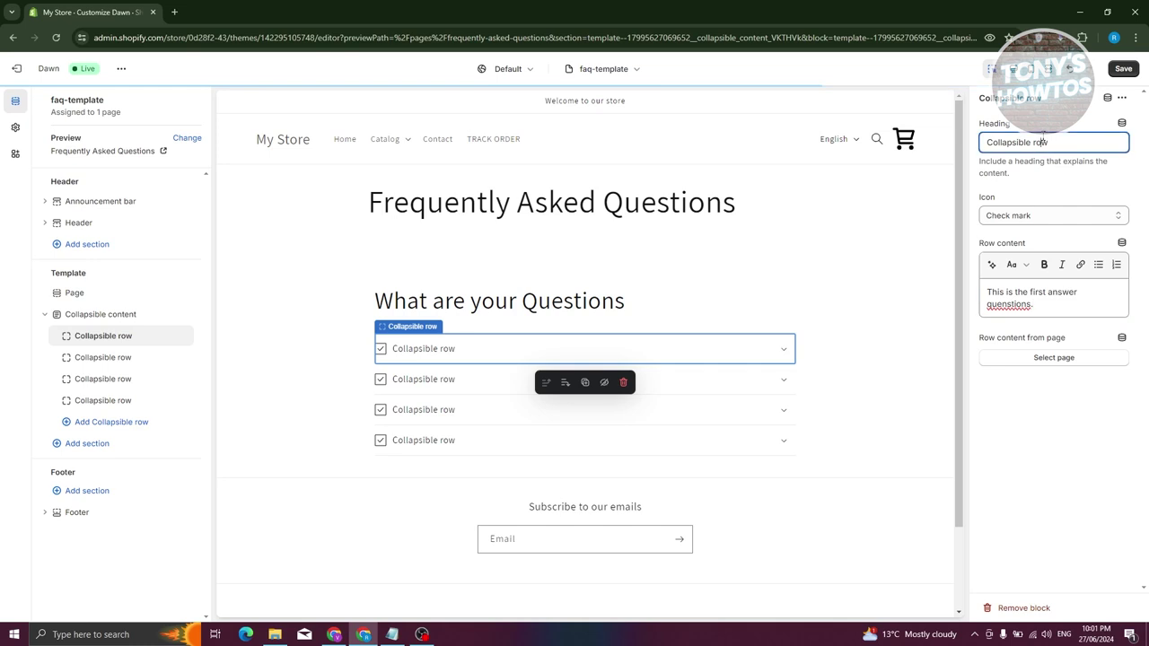
key(ctrl+a)
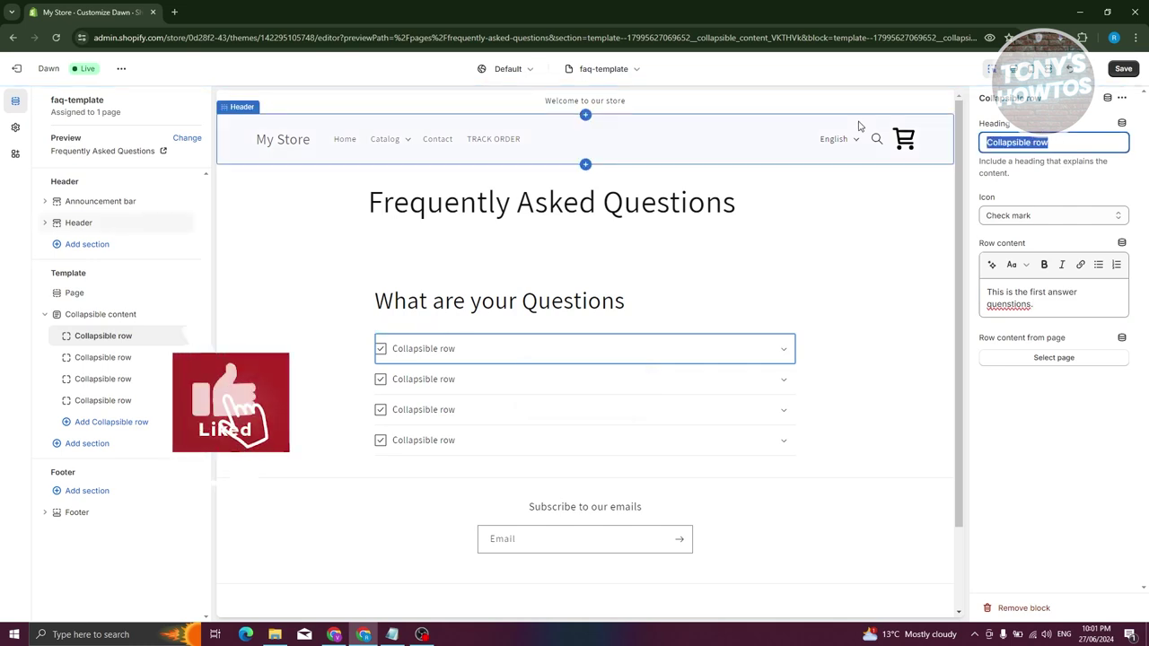
text(What is this )
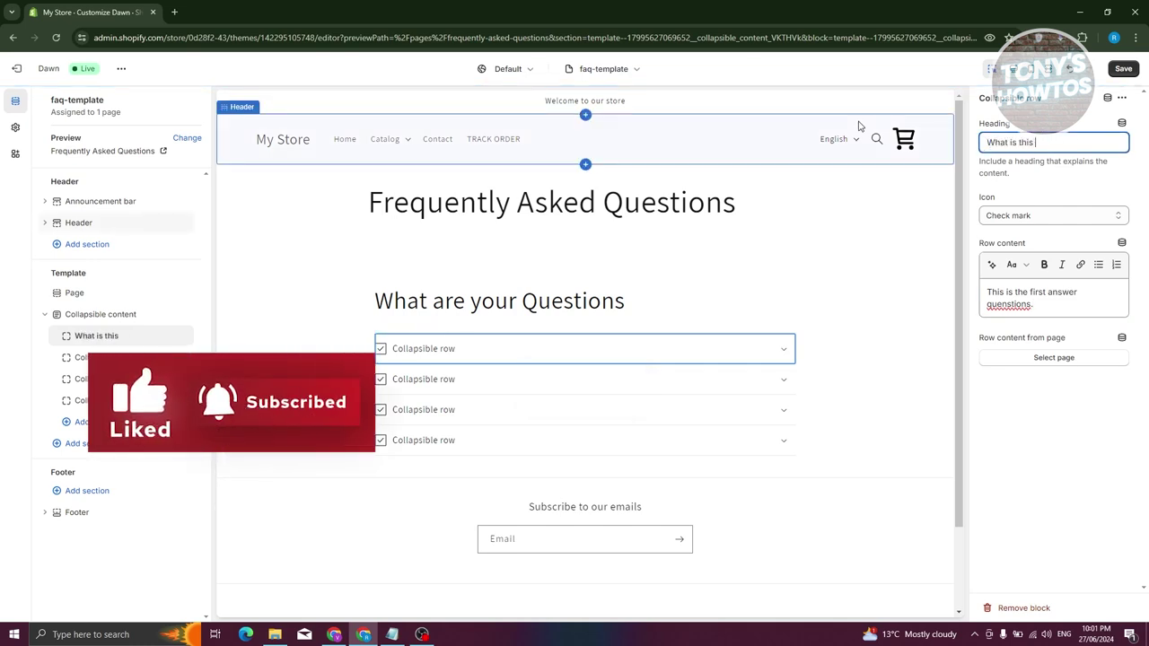
text(website?)
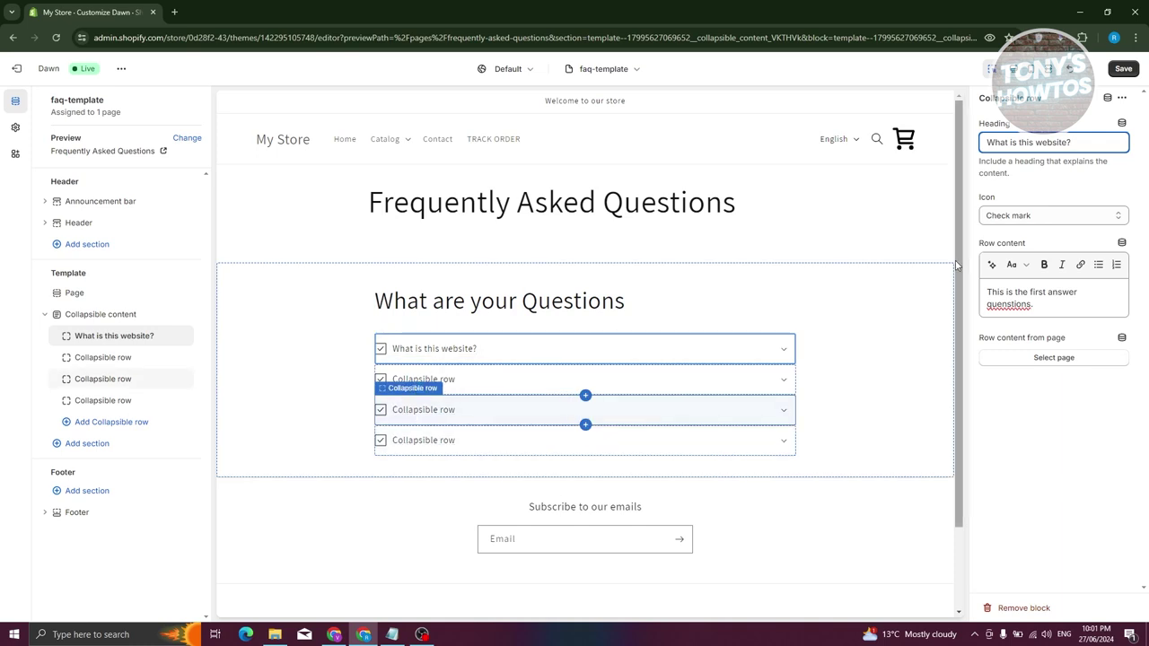
click(1123, 68)
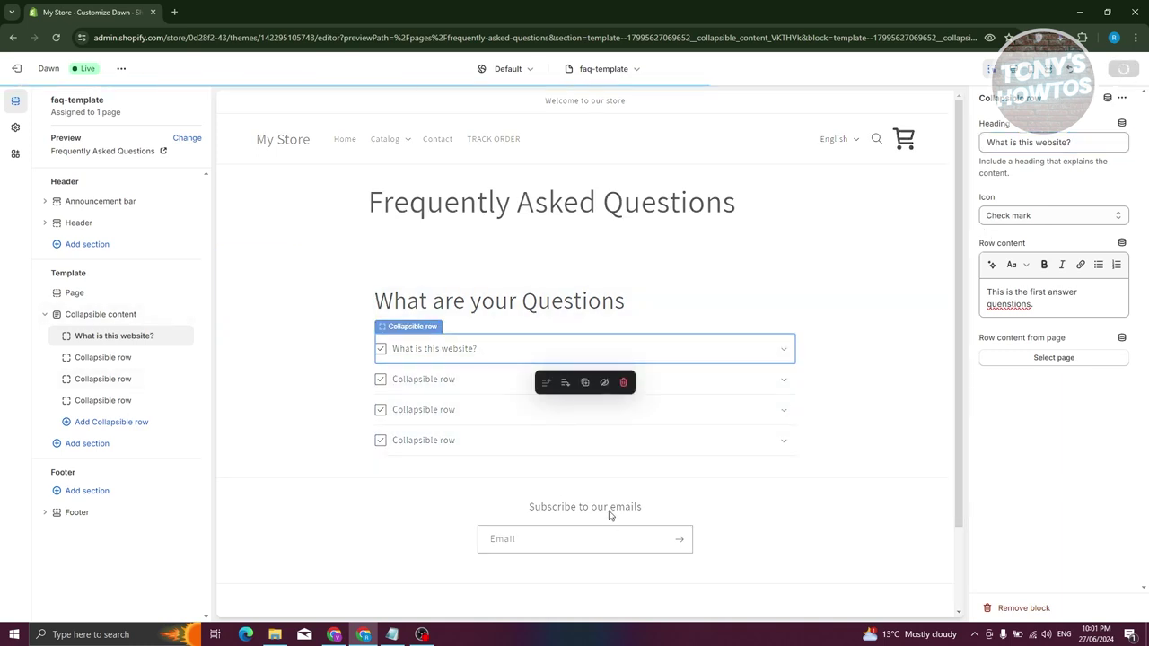
- Add a second collapsible row headed 'what is the second content?'
click(126, 345)
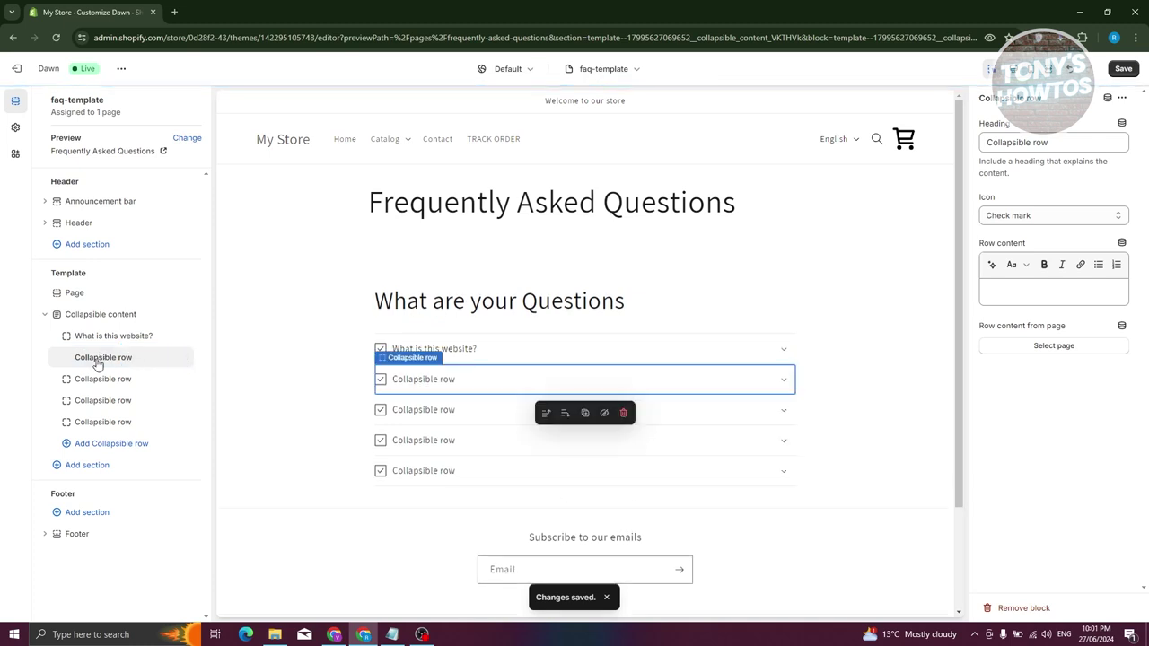
drag(1060, 140, 953, 145)
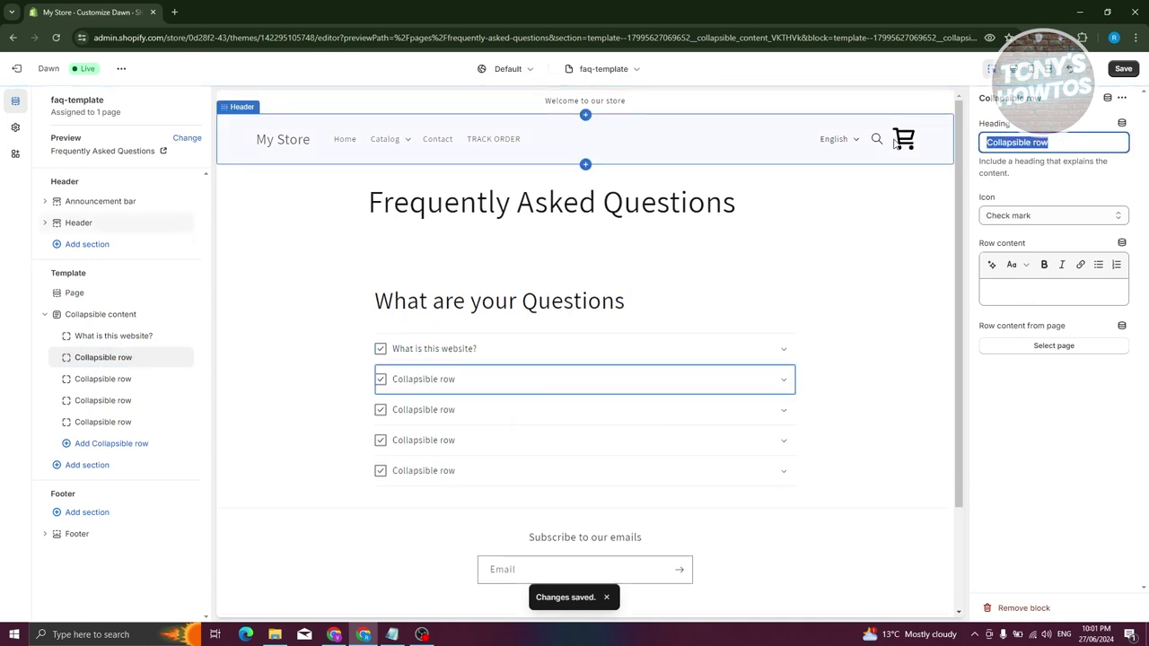
text(what is the second content?)
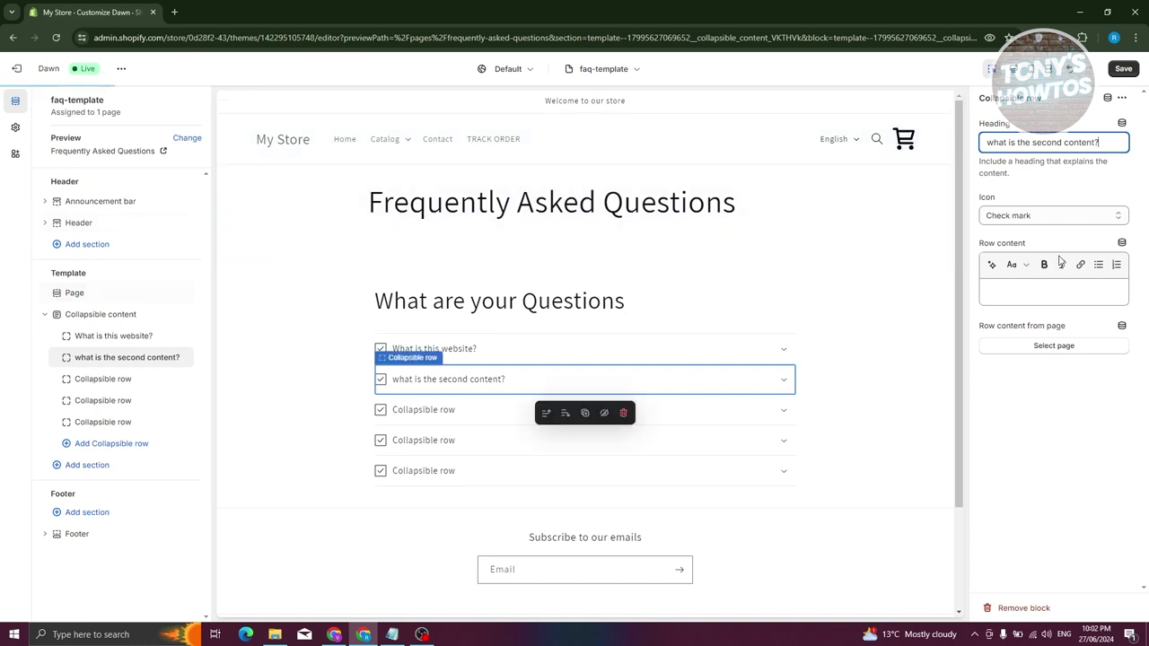
- Give the second row the answer 'this is the second question', fixing typos, then exit to Themes
click(1036, 292)
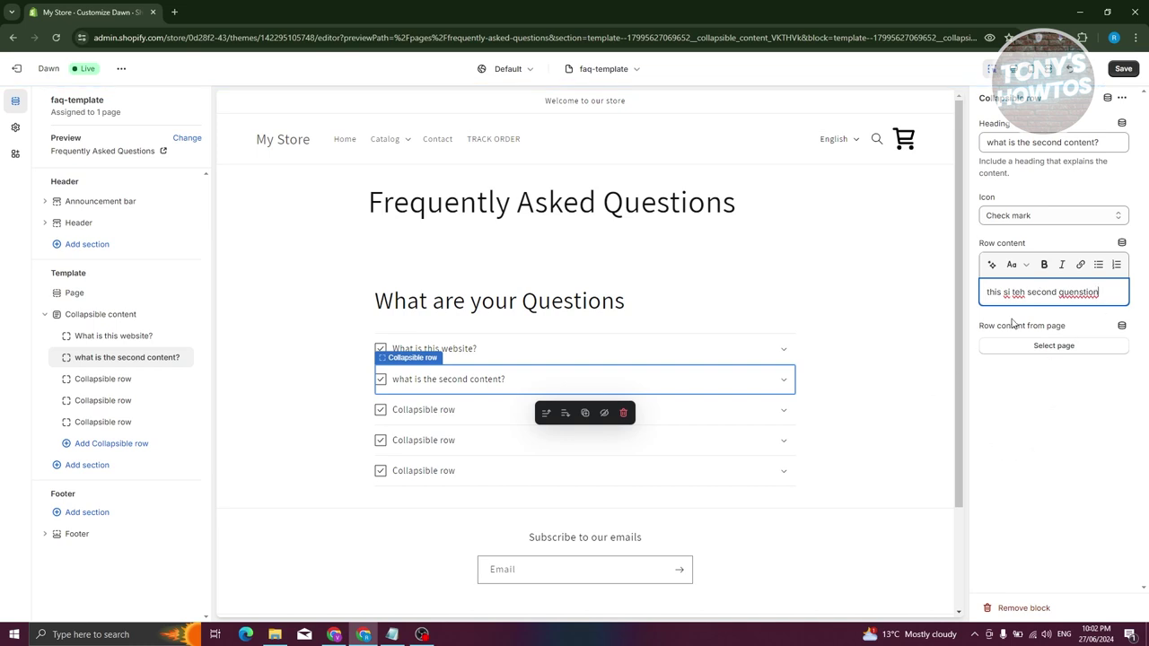
key(BackSpace)
key(BackSpace)
key(BackSpace)
text(the)
key(Left)
key(Left)
key(Left)
key(BackSpace)
text(i)
click(1079, 292)
key(BackSpace)
click(988, 460)
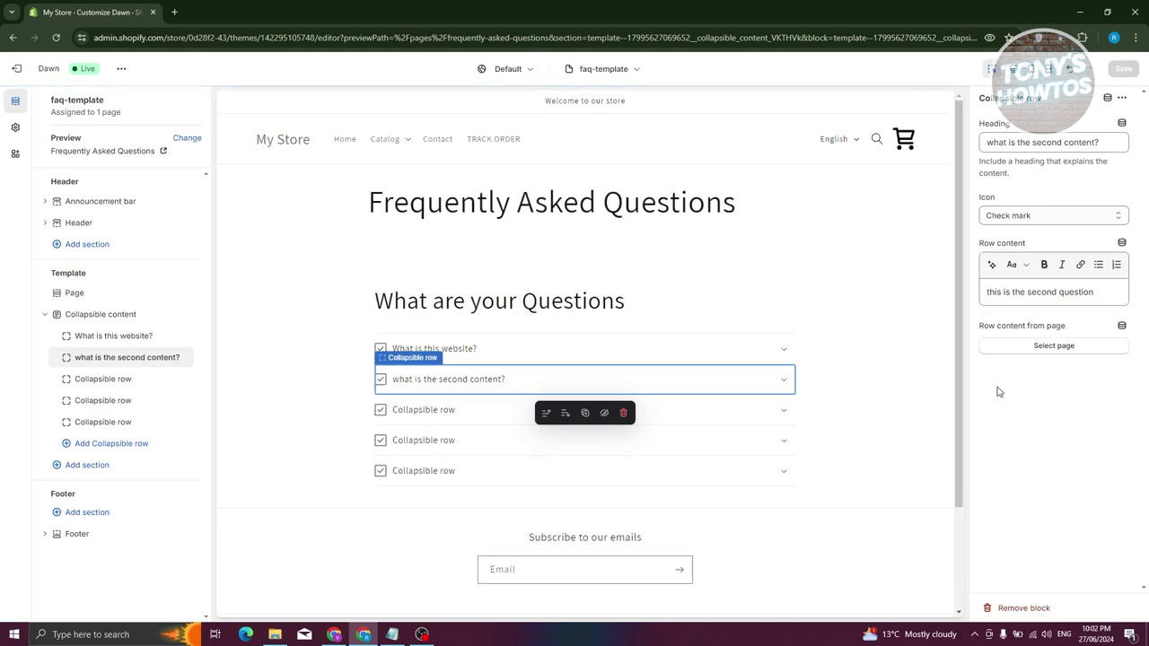
click(29, 75)
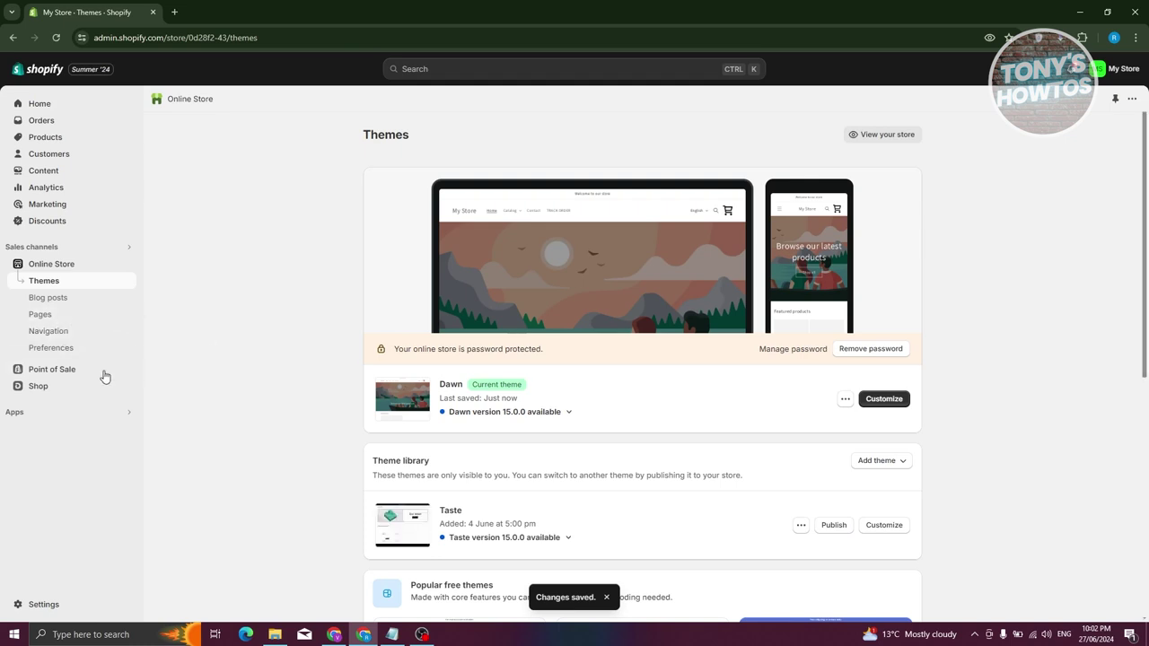
- Open the Main menu from Navigation and start adding a new menu item
click(49, 331)
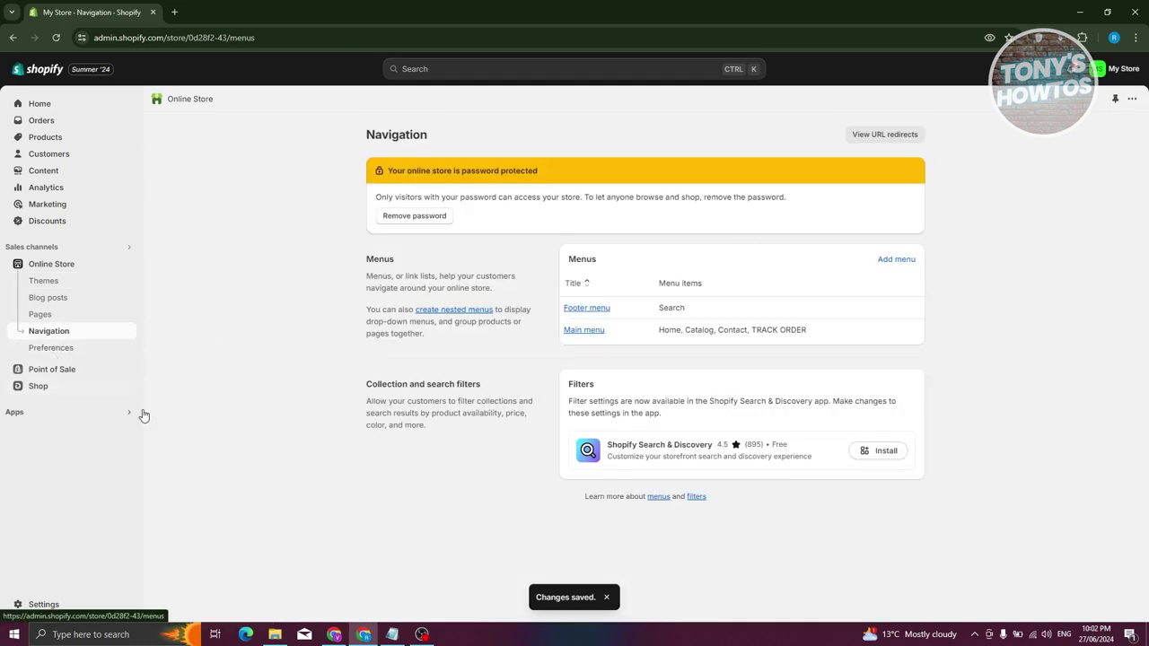
click(585, 330)
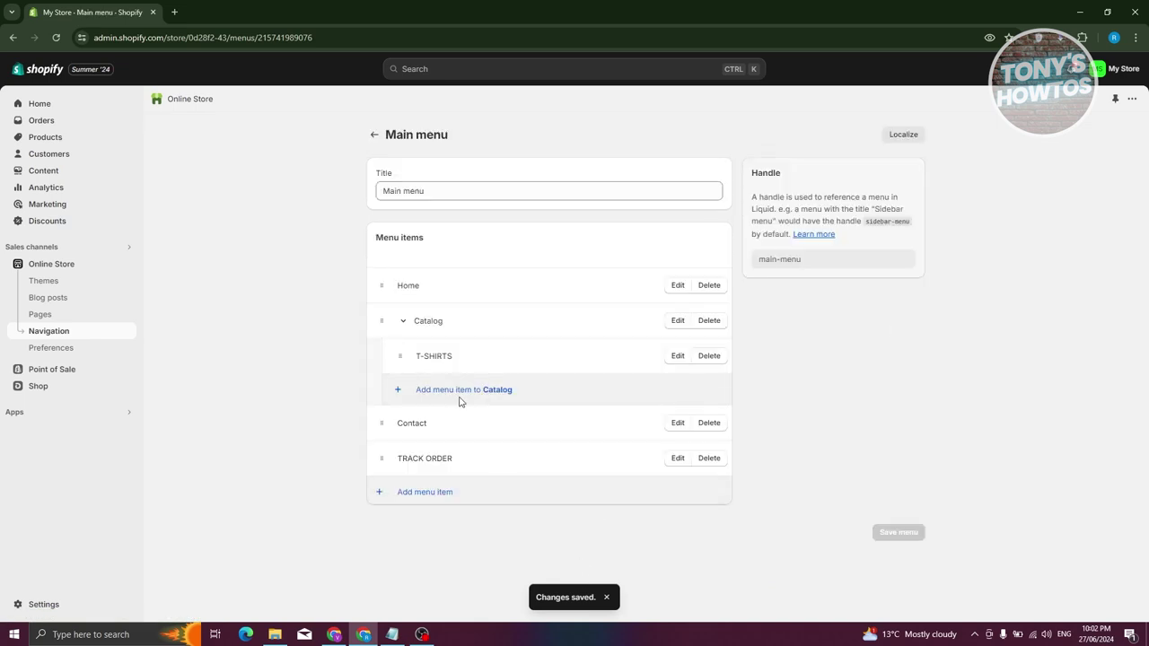
click(424, 499)
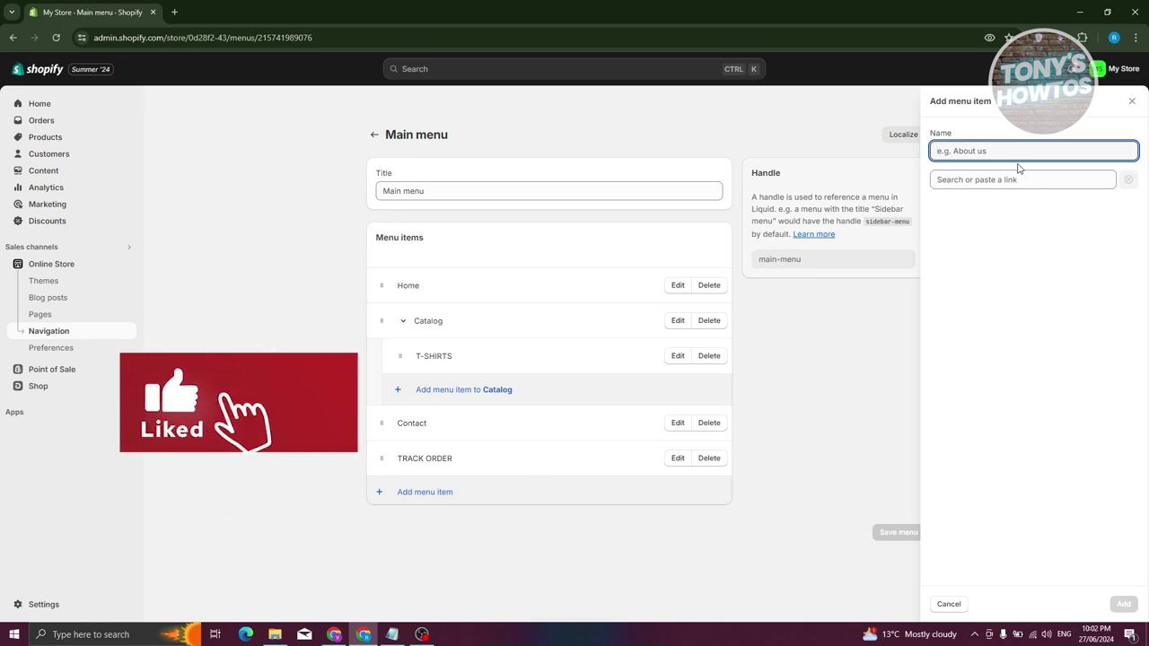
- Add a Main menu item named FAQ linking to the Frequently Asked Questions page
text(FAQ)
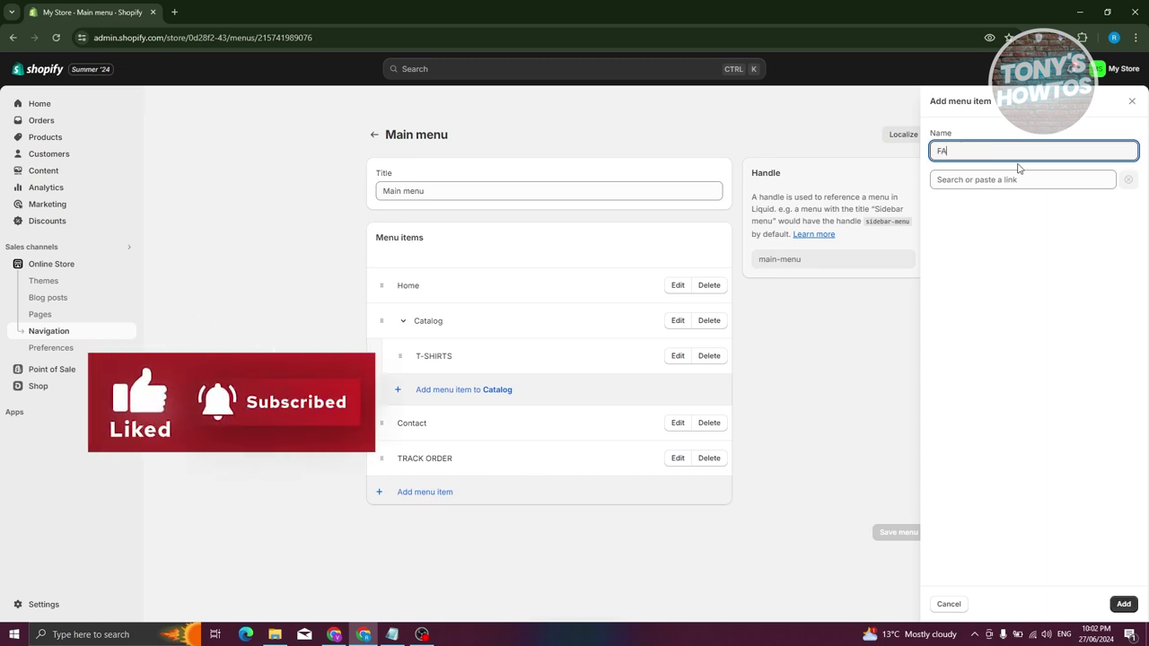
click(1026, 183)
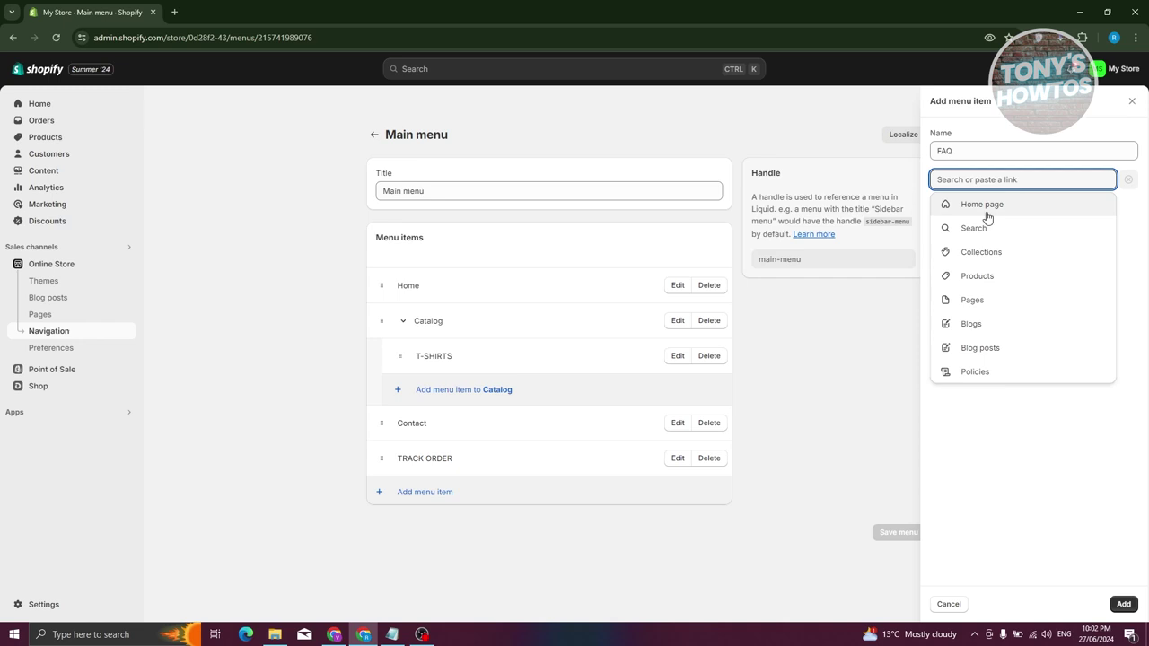
click(990, 302)
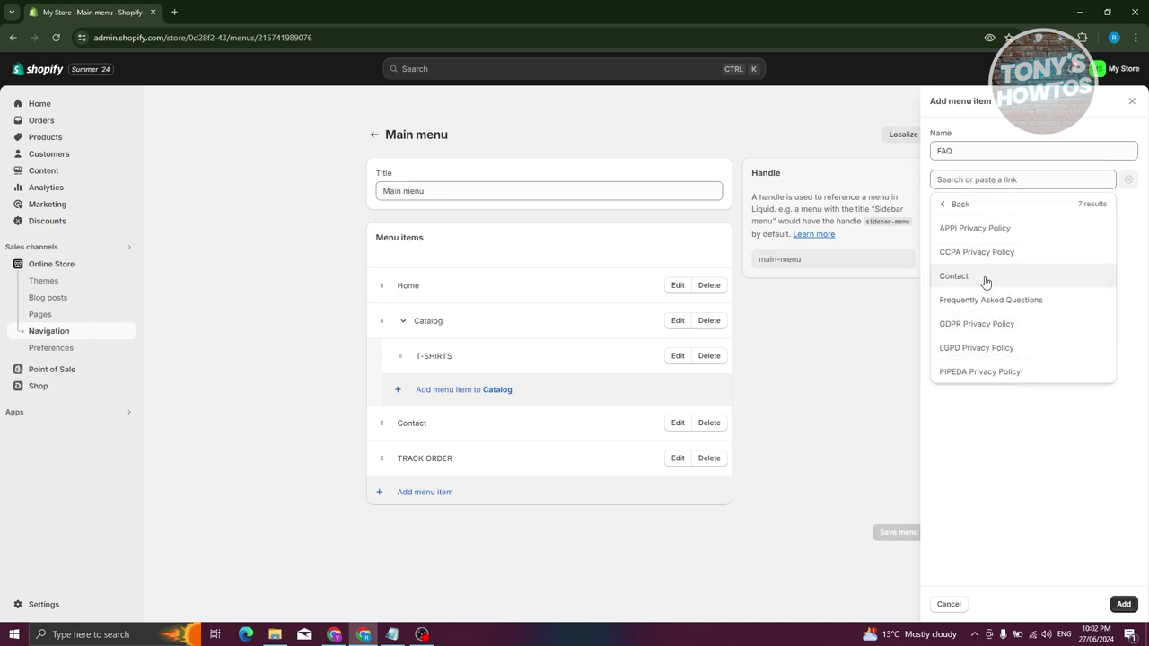
click(974, 302)
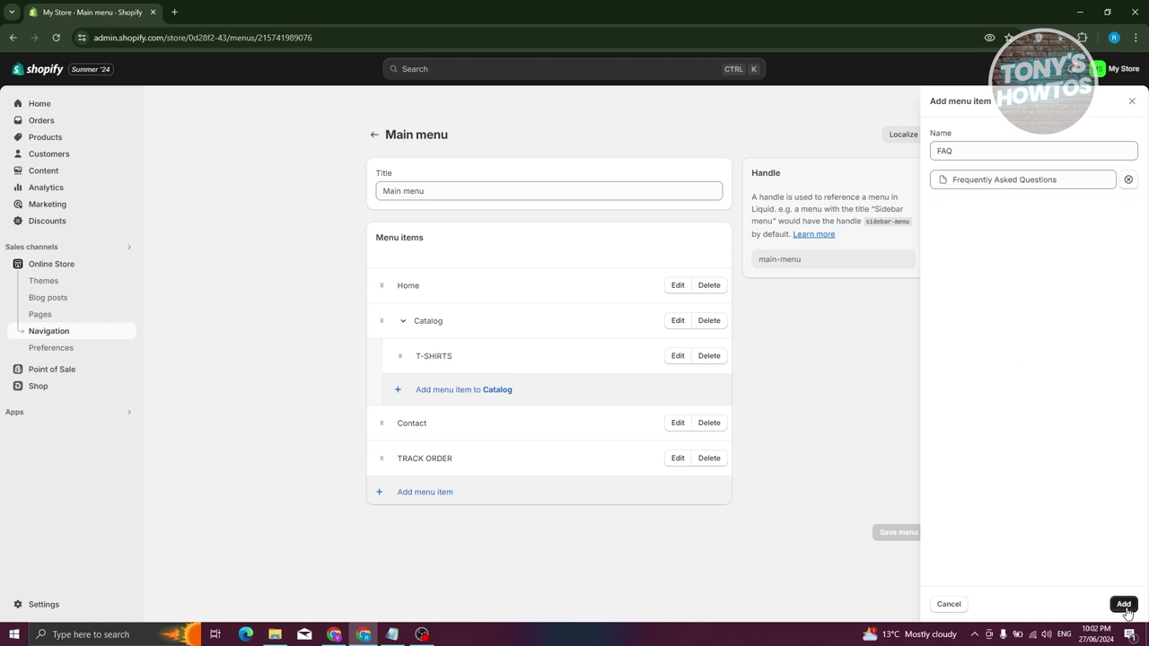
click(1123, 604)
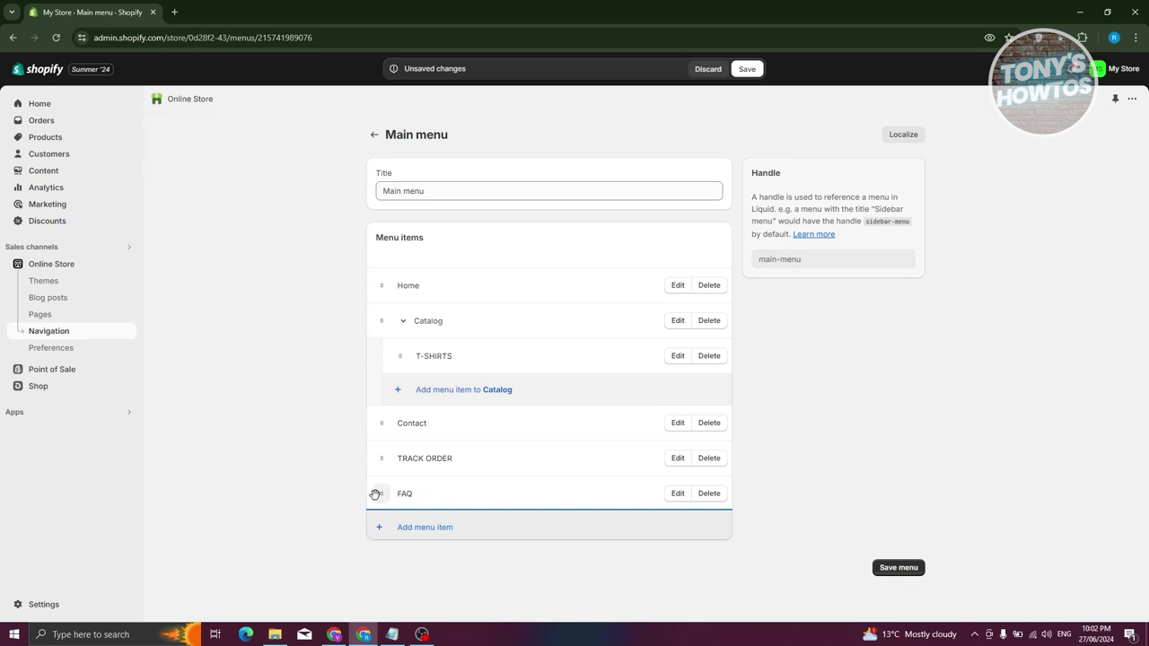
- Nest the FAQ item under Home, save the Main menu, and open the live storefront
mouse_move(378, 494)
mouse_down()
mouse_move(457, 400)
mouse_move(439, 474)
mouse_move(373, 491)
mouse_up()
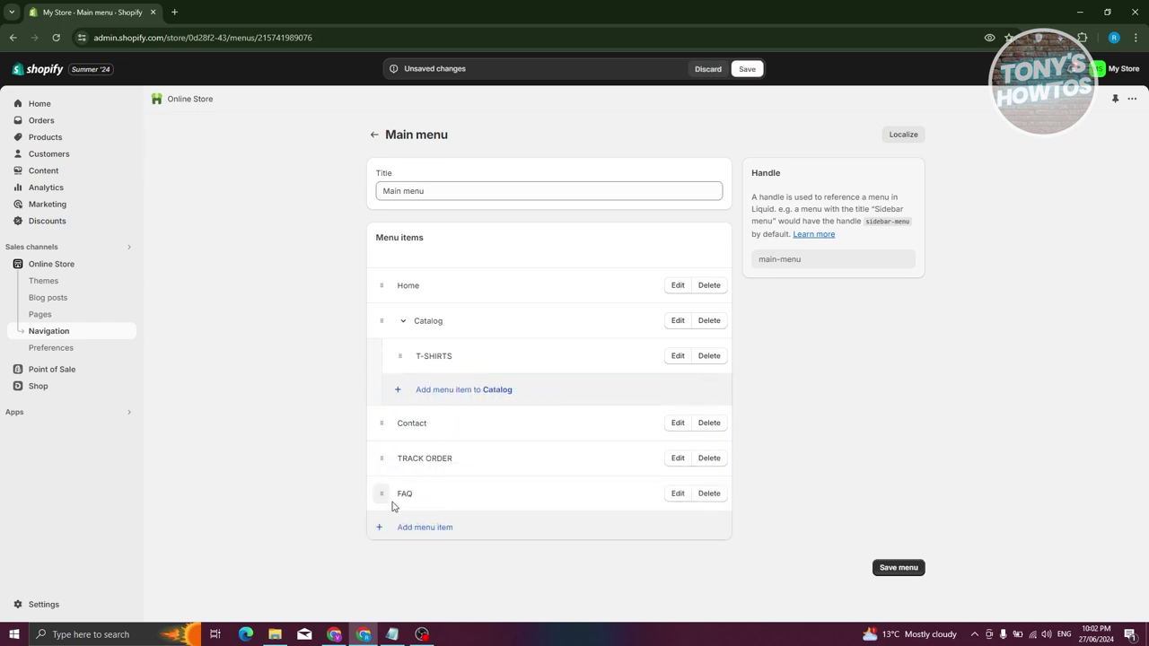
drag(380, 497, 407, 332)
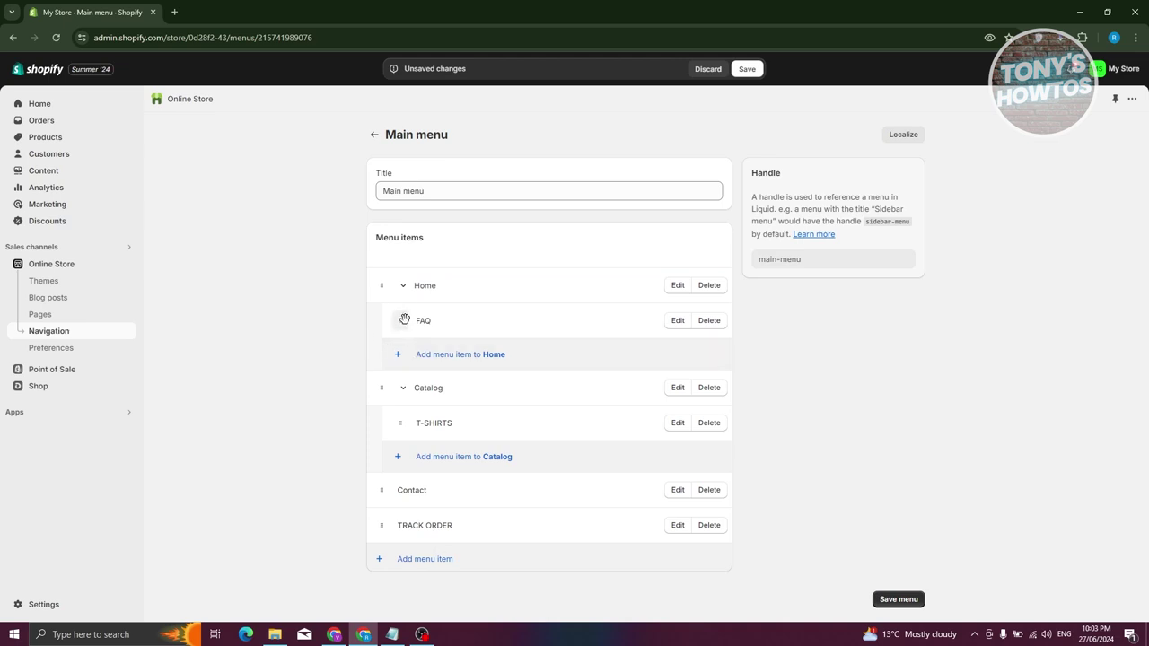
click(897, 599)
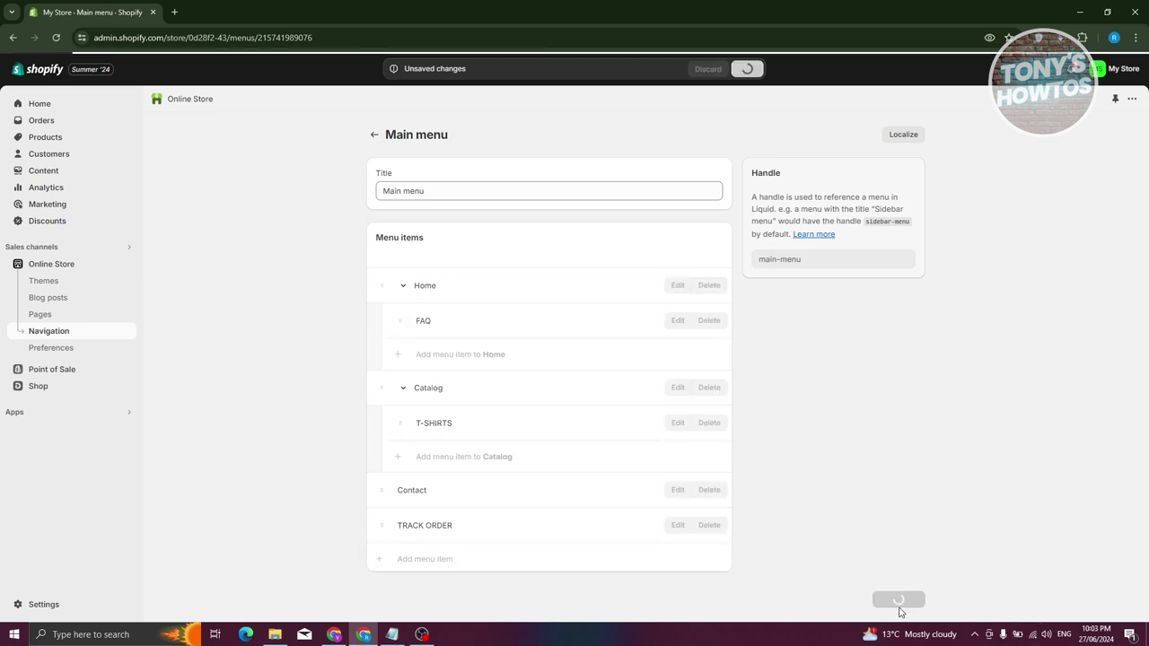
click(36, 264)
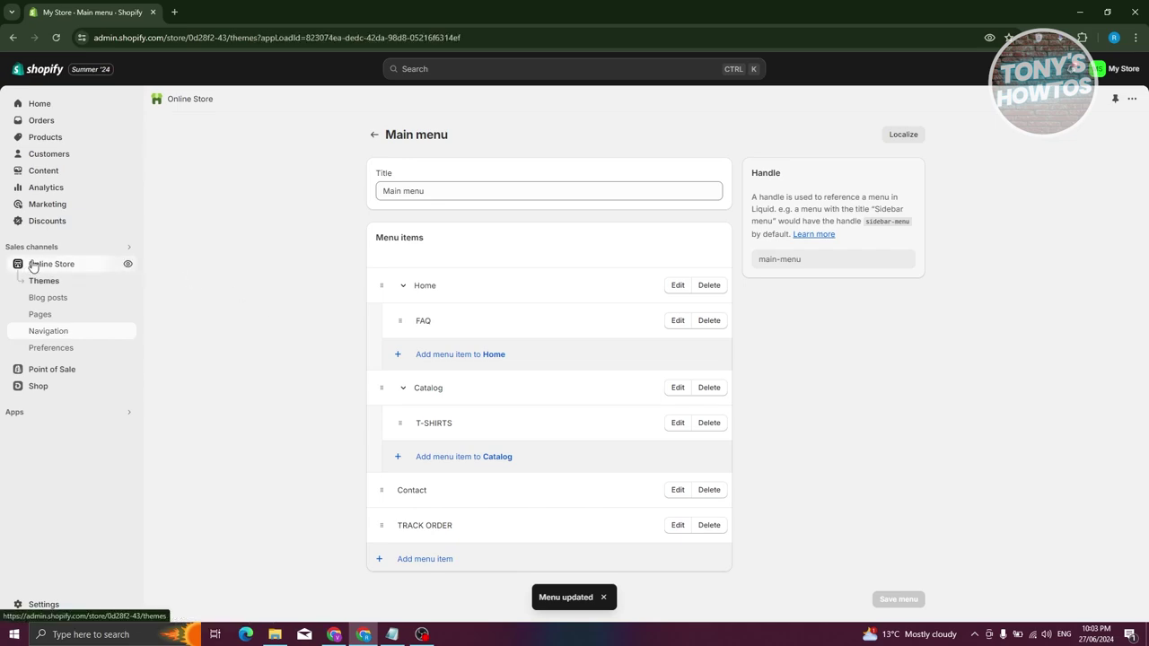
click(129, 266)
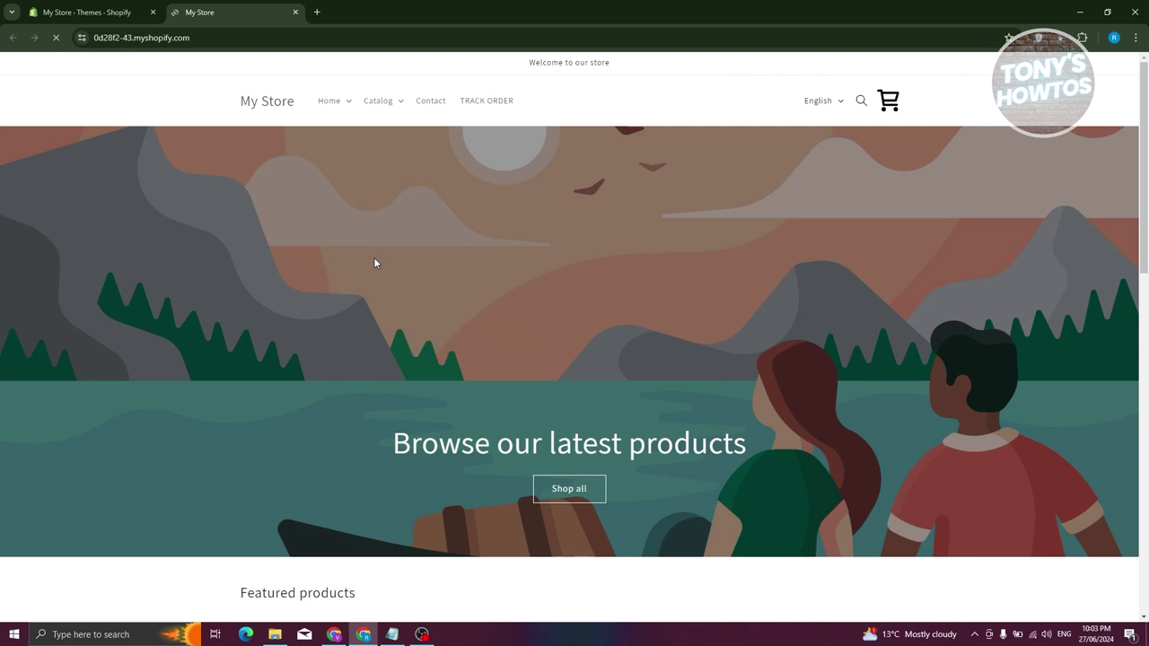
- Open Home > FAQ on the storefront and expand the first two questions' answers
click(351, 101)
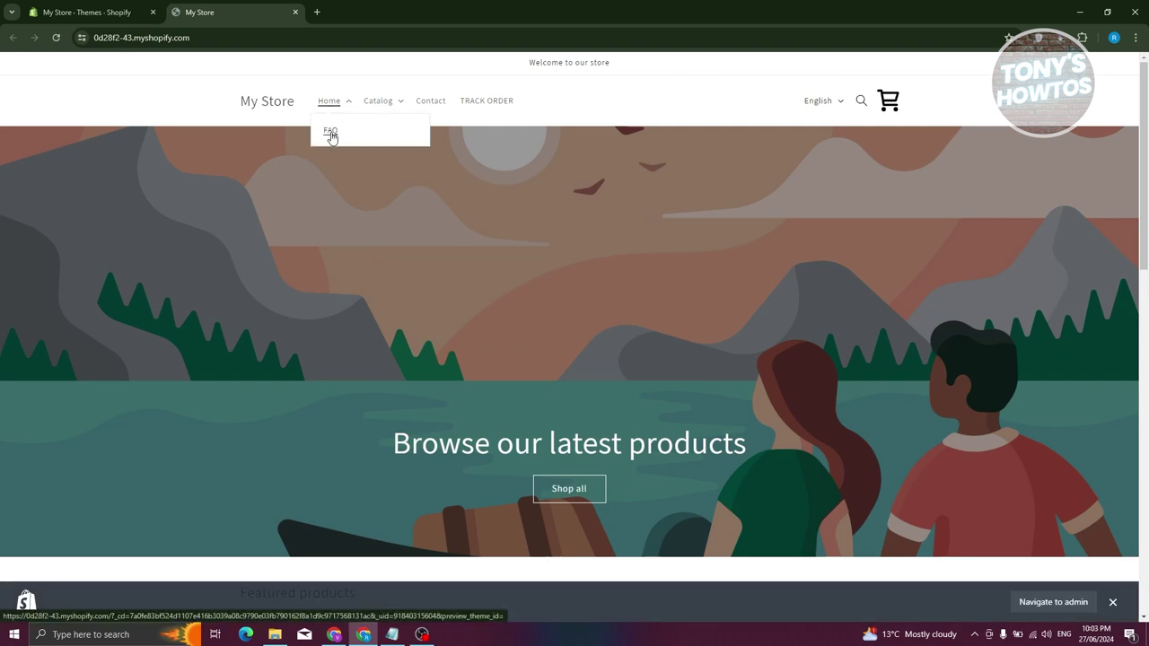
click(330, 132)
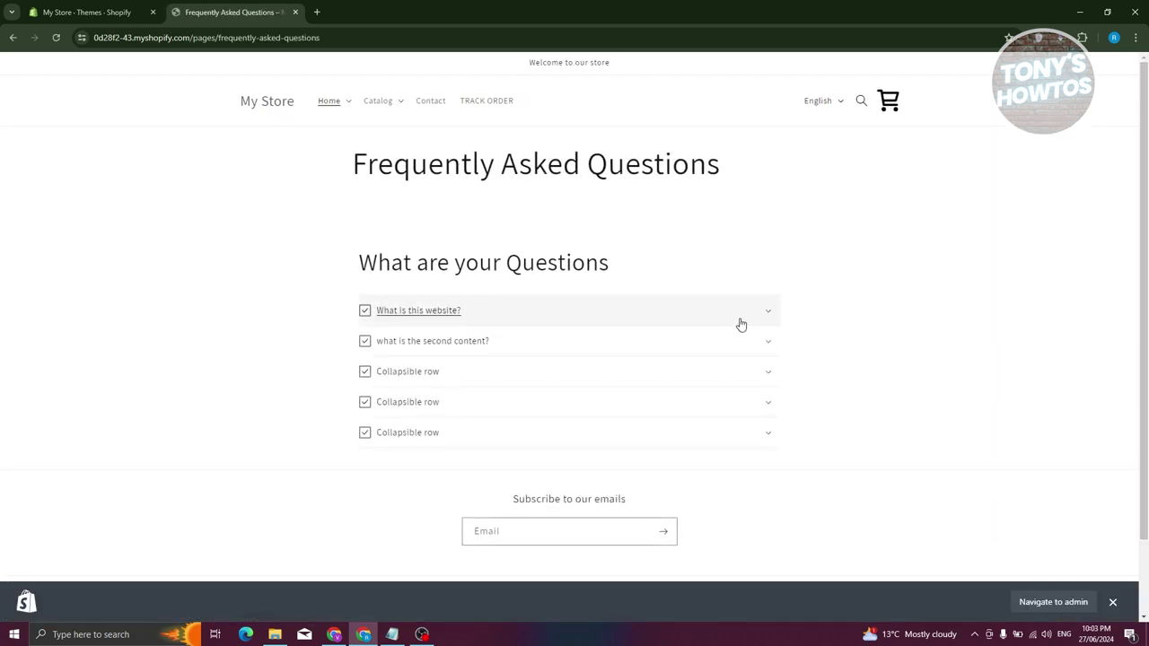
click(771, 315)
click(771, 318)
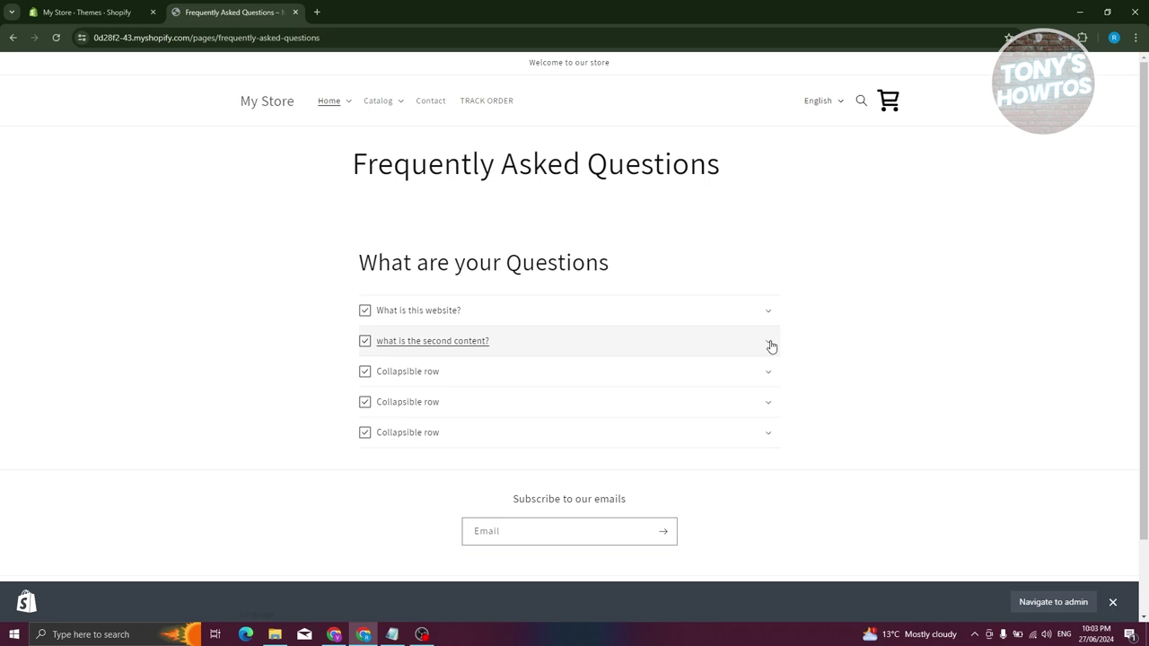
click(769, 342)
click(768, 312)
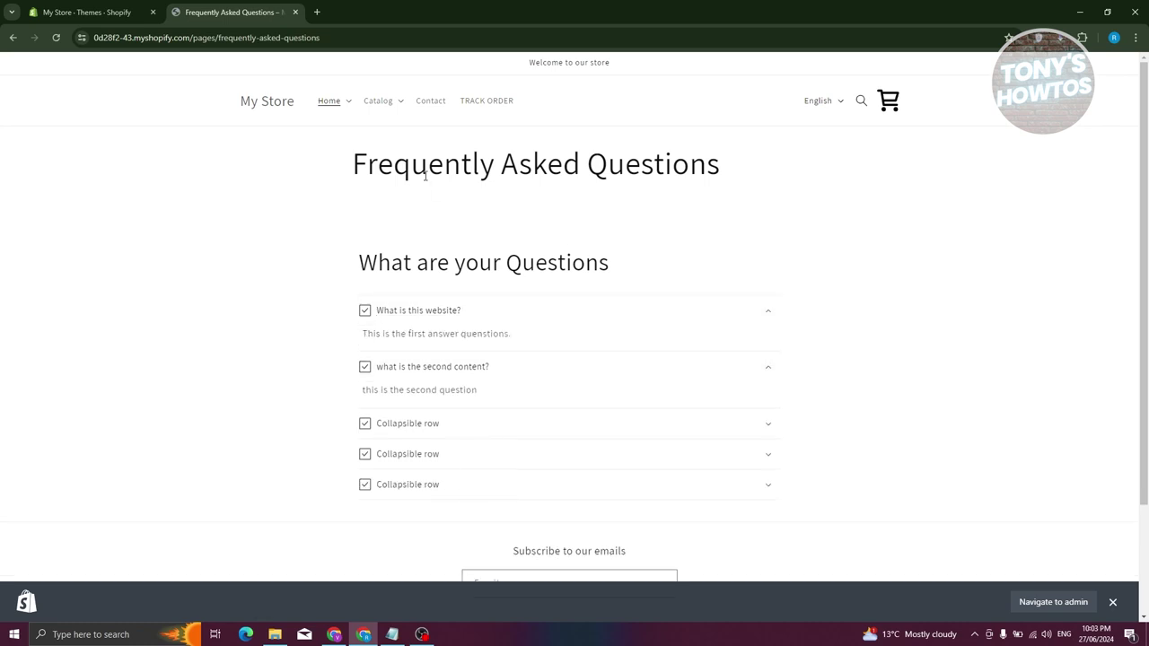